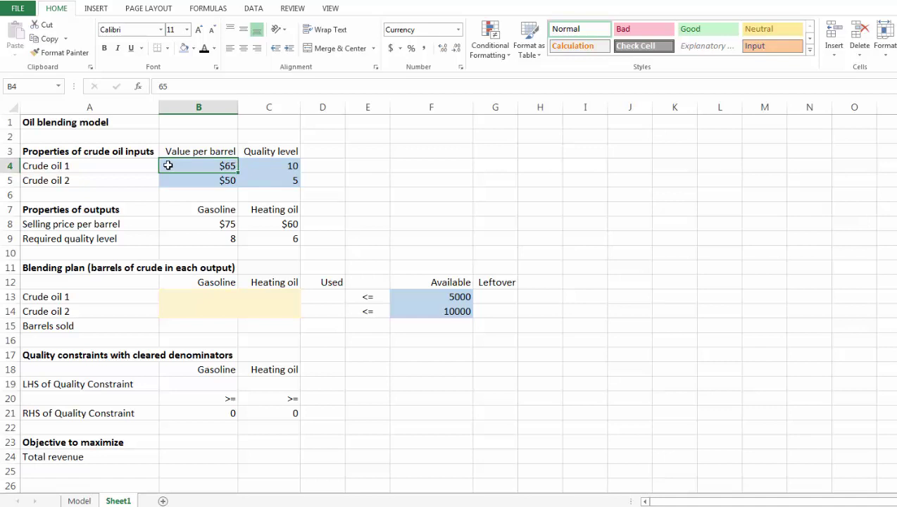
key(Return)
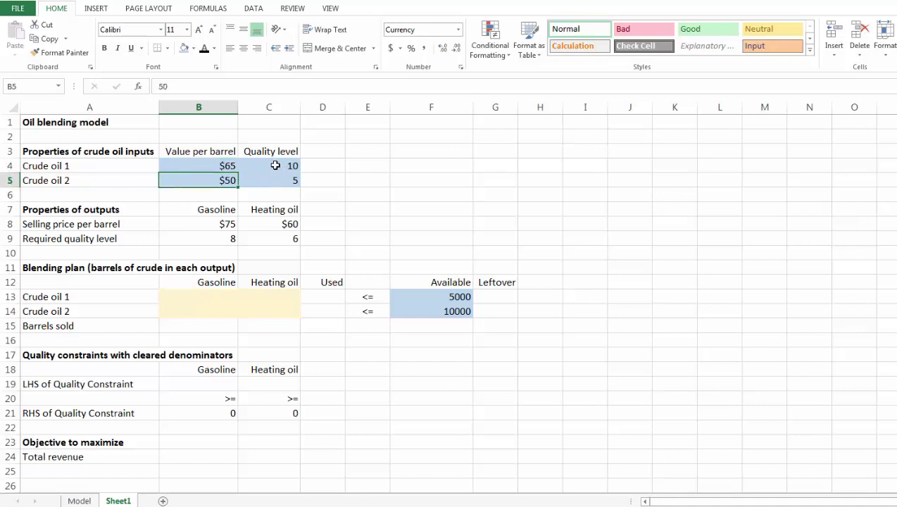
key(Return)
key(Return)
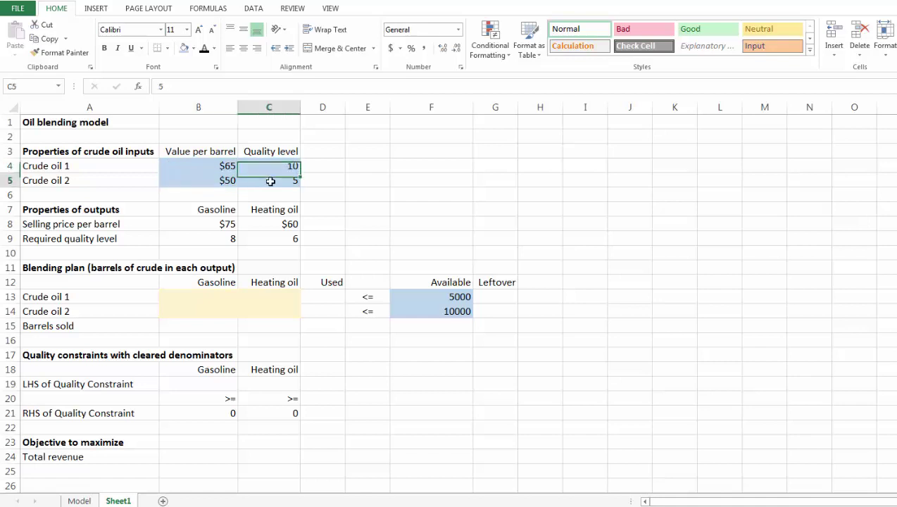
click(179, 226)
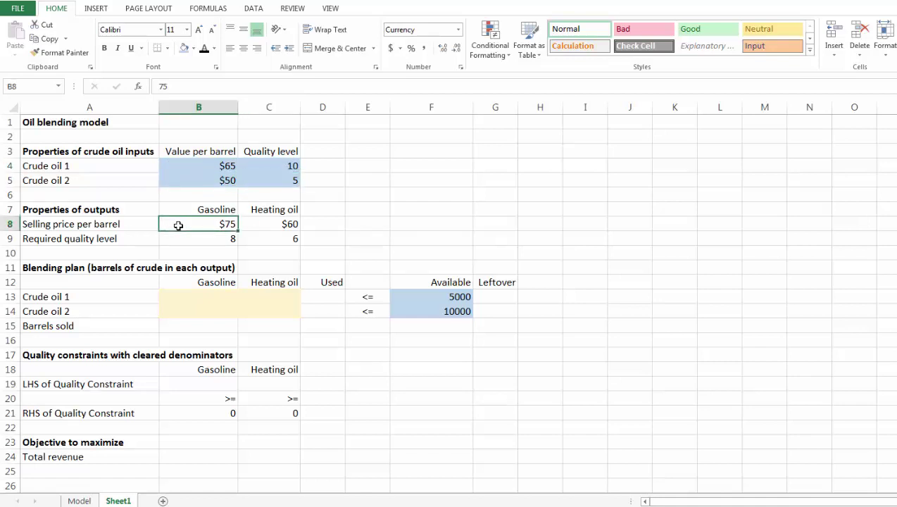
click(274, 224)
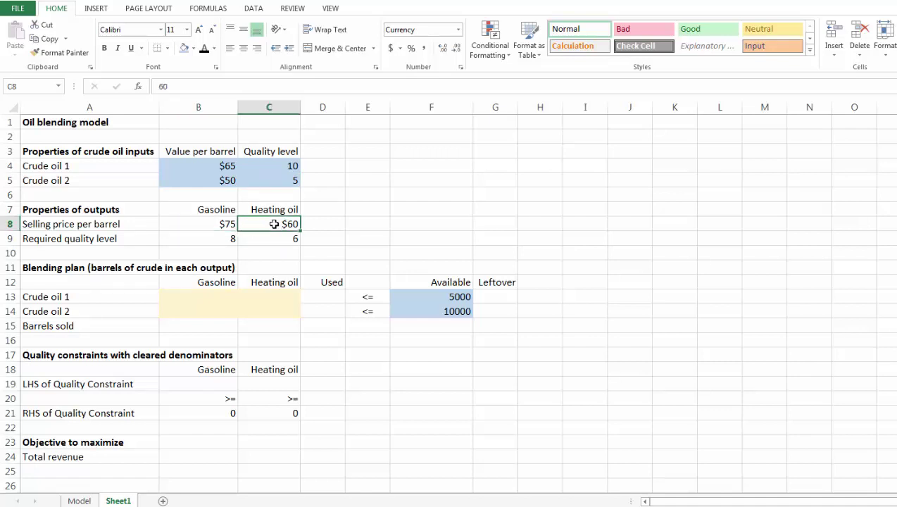
click(186, 238)
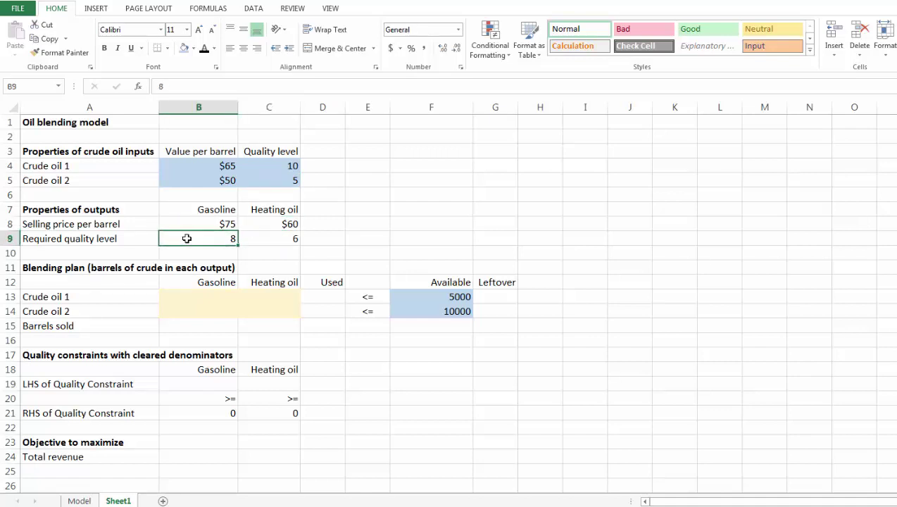
click(269, 239)
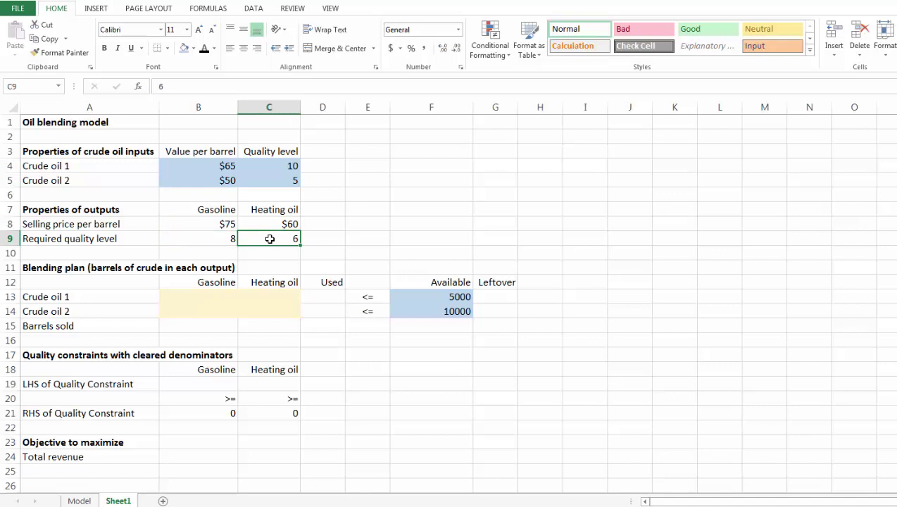
click(423, 296)
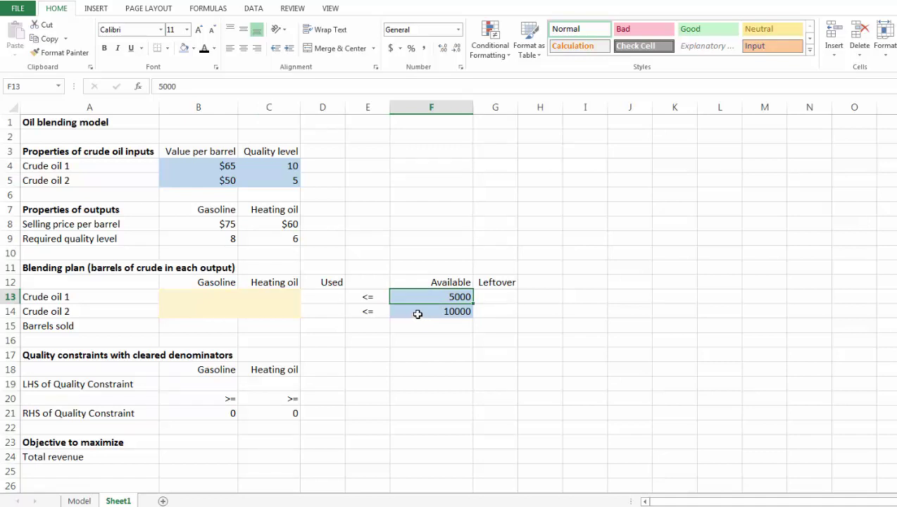
key(Return)
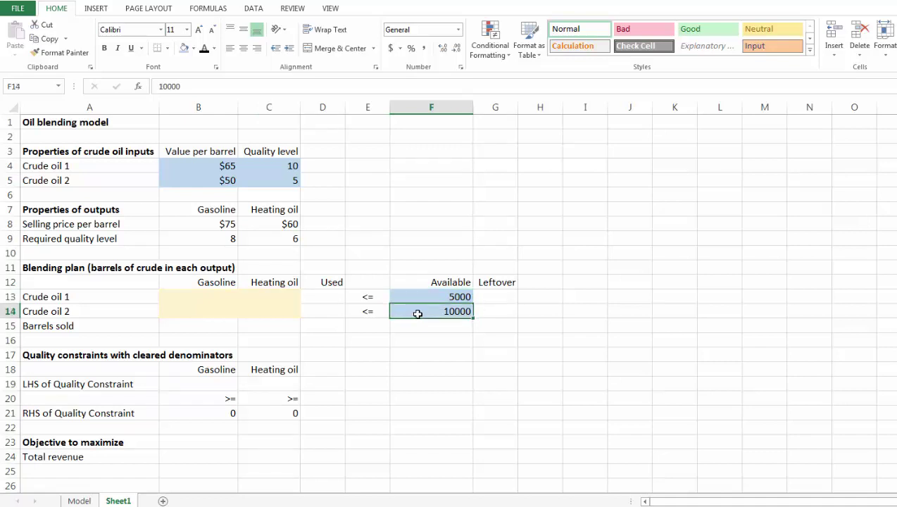
click(198, 298)
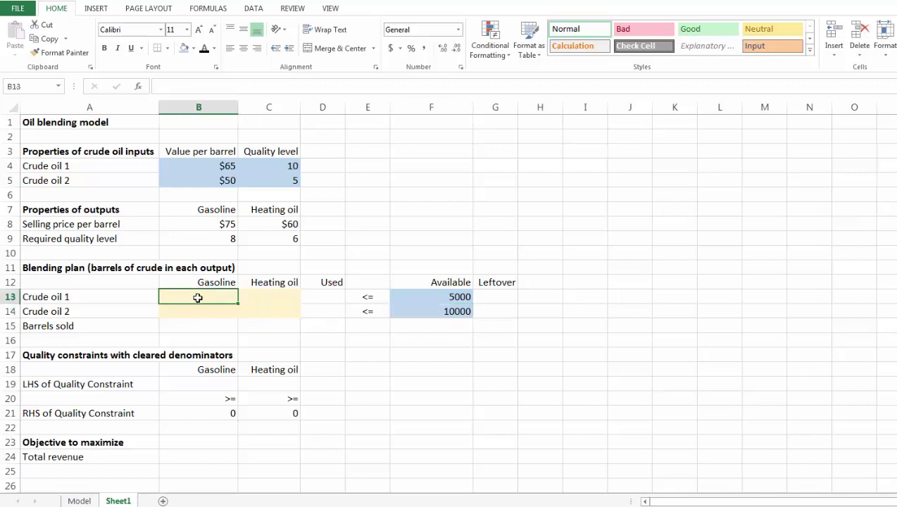
click(262, 315)
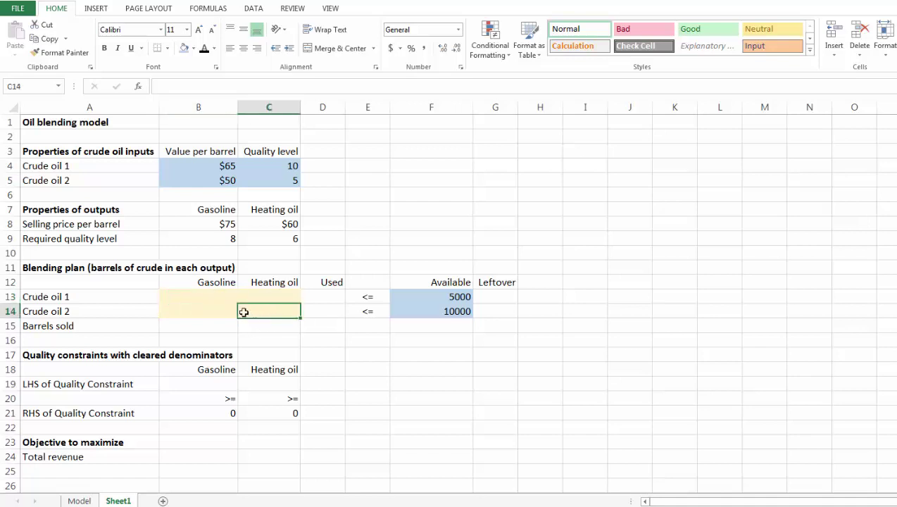
click(196, 297)
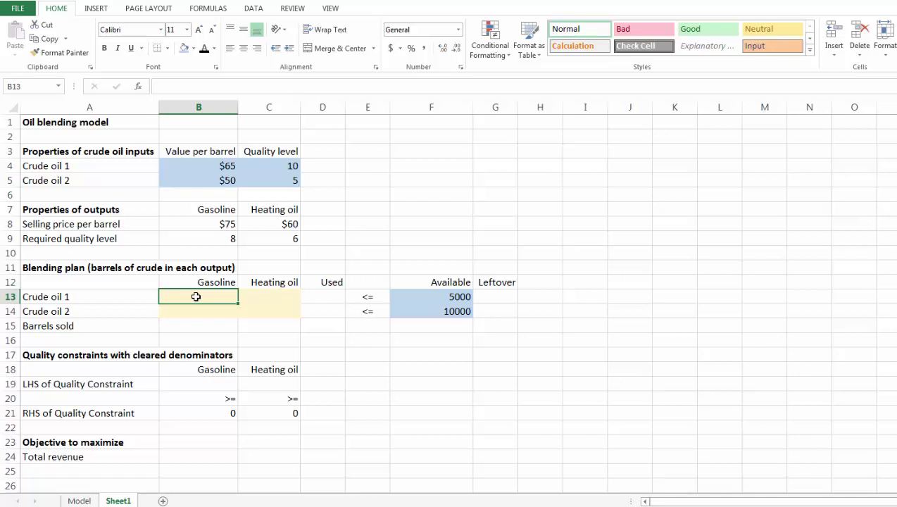
click(271, 297)
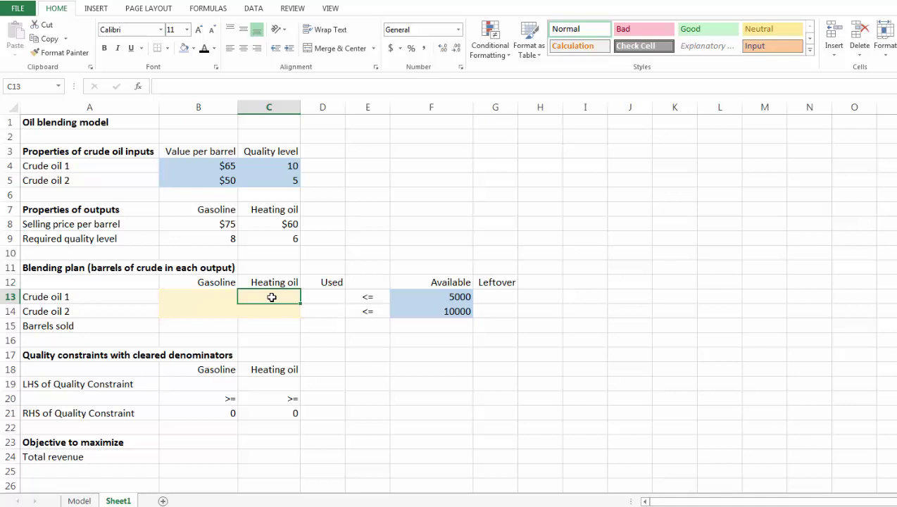
click(320, 297)
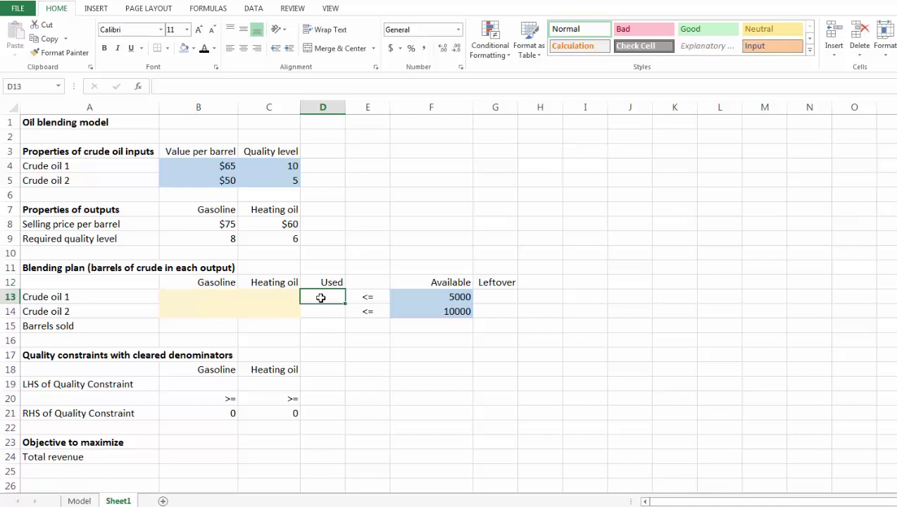
- Enter =SUM(B13:C13) in D13 and fill it down to D14 for crude oil 2
text(=sum)
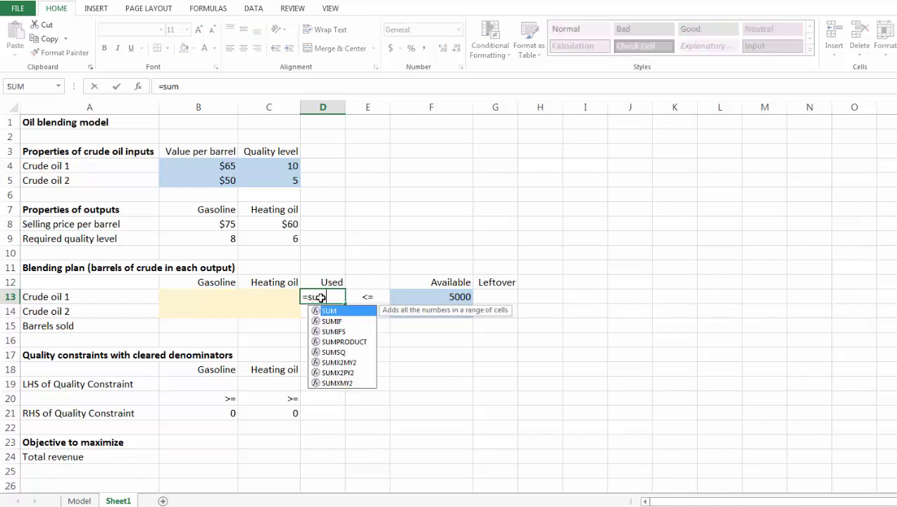
text(()
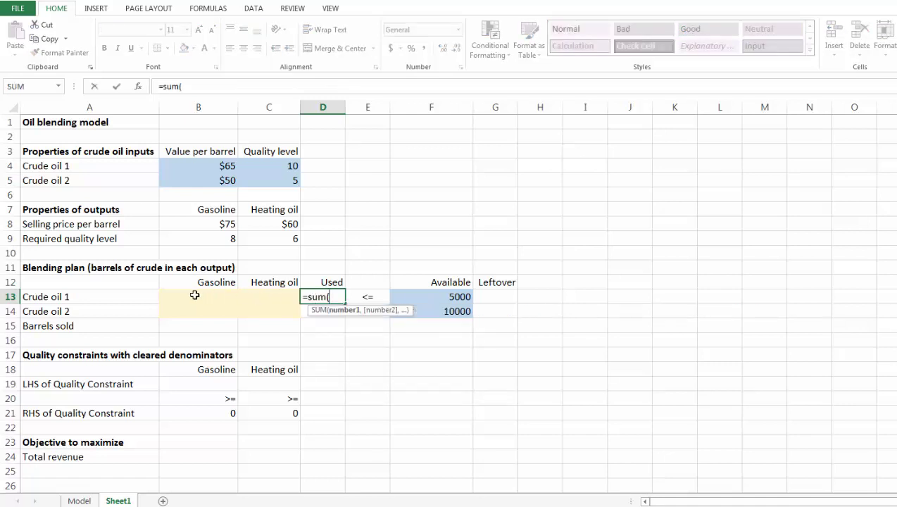
drag(196, 296, 272, 294)
text())
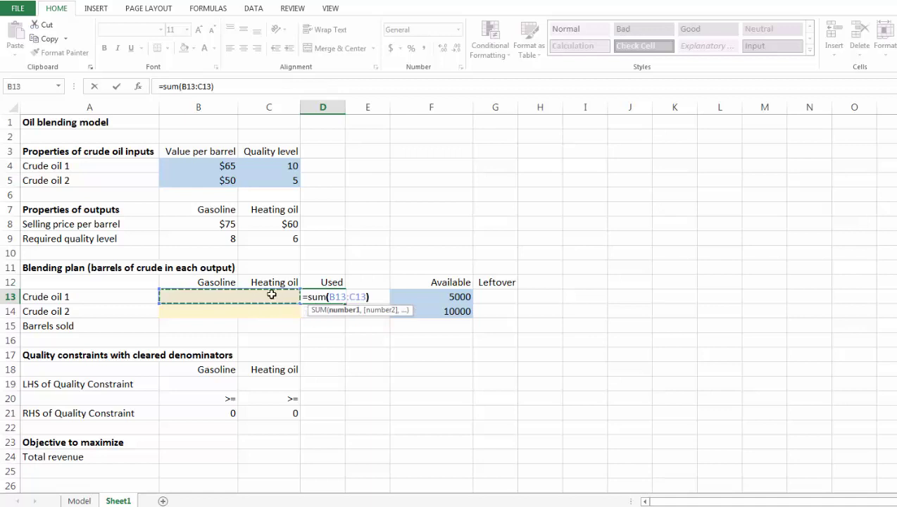
key(ctrl+Return)
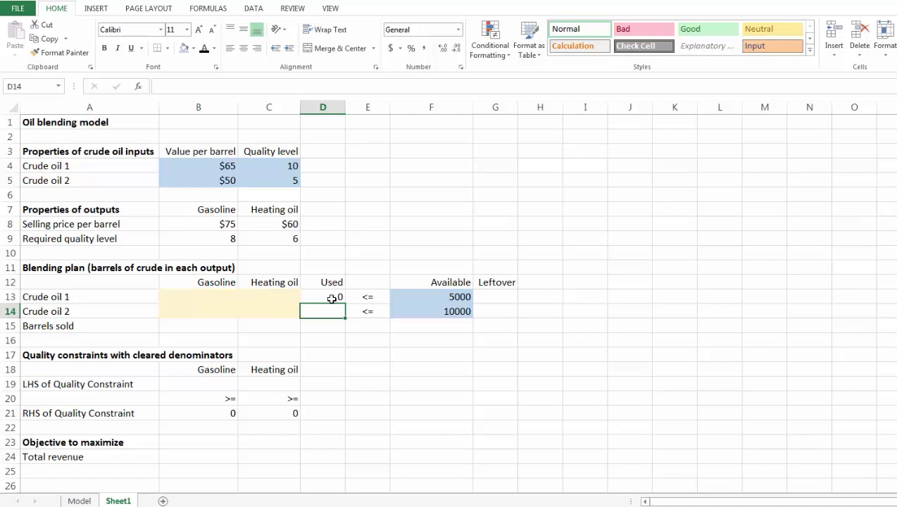
click(333, 298)
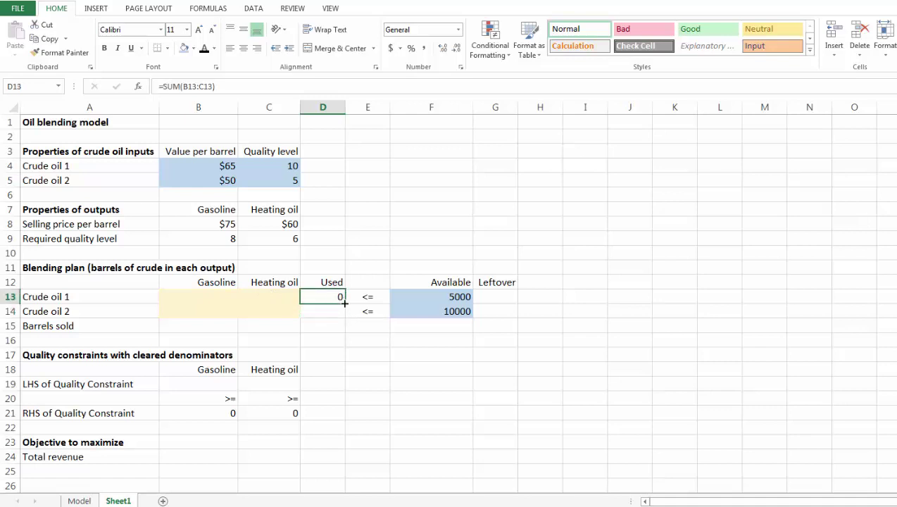
drag(345, 303, 345, 319)
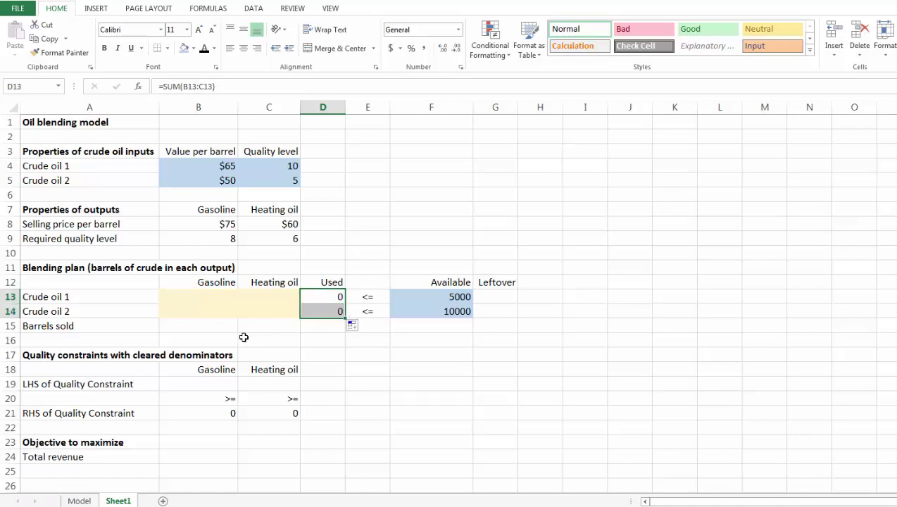
click(207, 328)
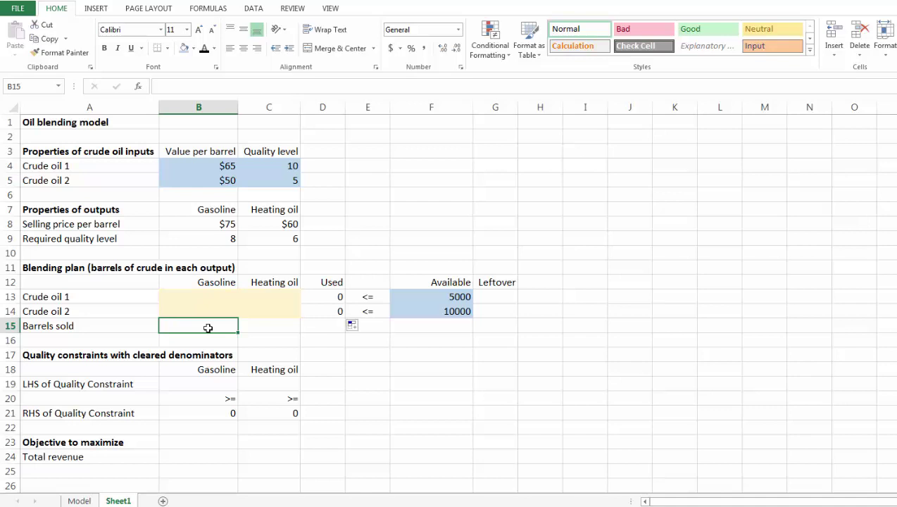
- Enter =SUM(B13:B14) in B15 for gasoline barrels sold and copy it to C15 for heating oil
text(=)
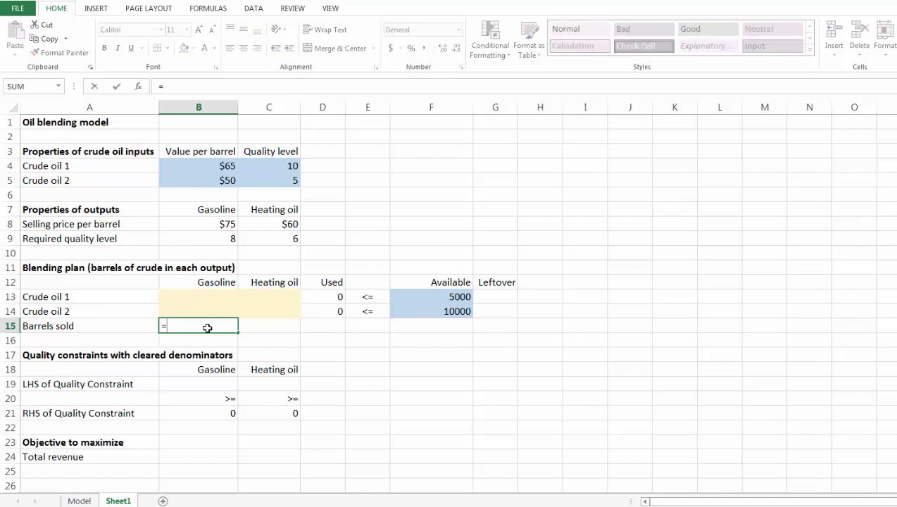
text(sum()
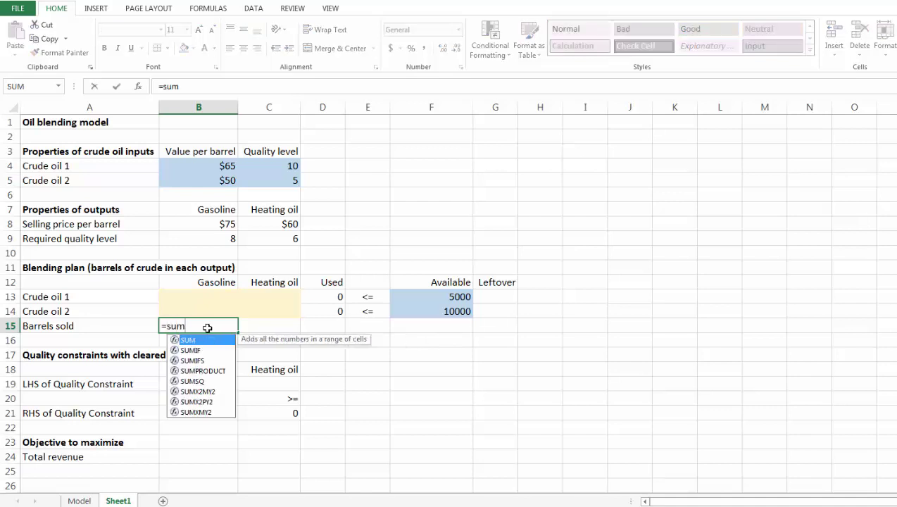
click(194, 298)
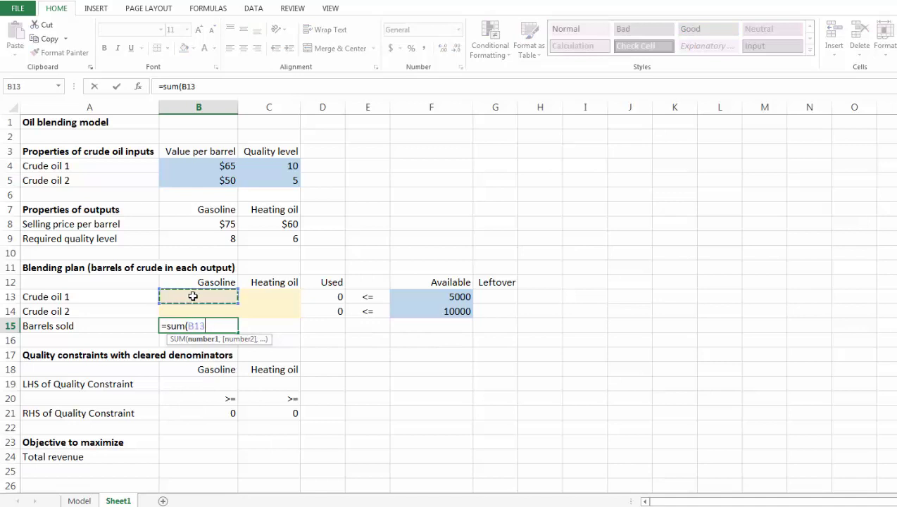
drag(194, 299, 194, 310)
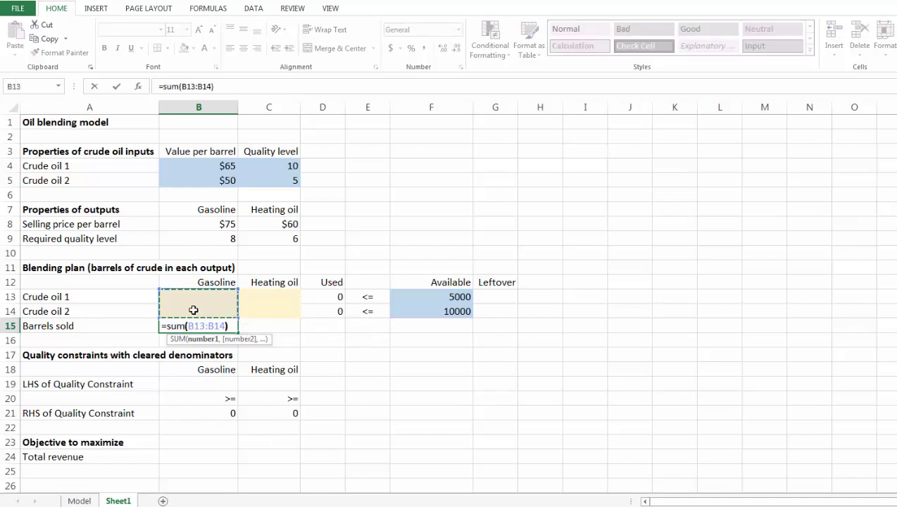
key(Return)
click(212, 325)
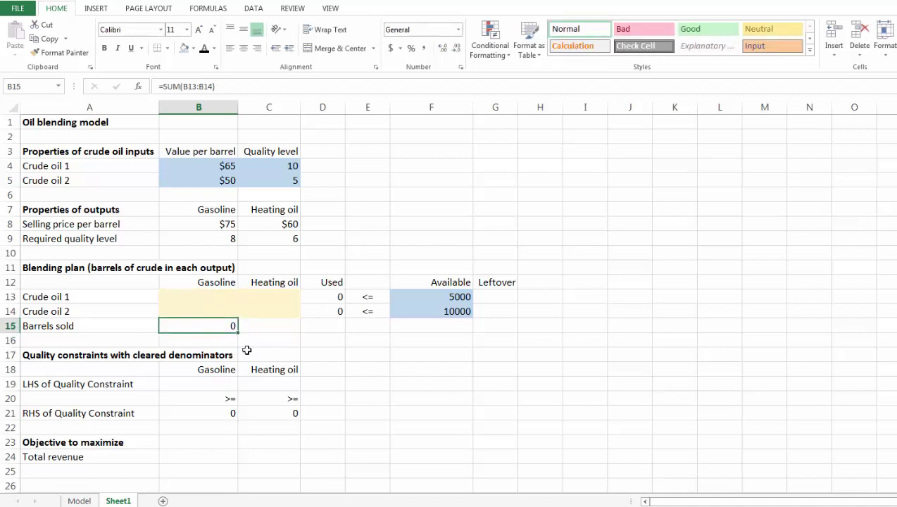
drag(238, 332, 261, 324)
click(262, 325)
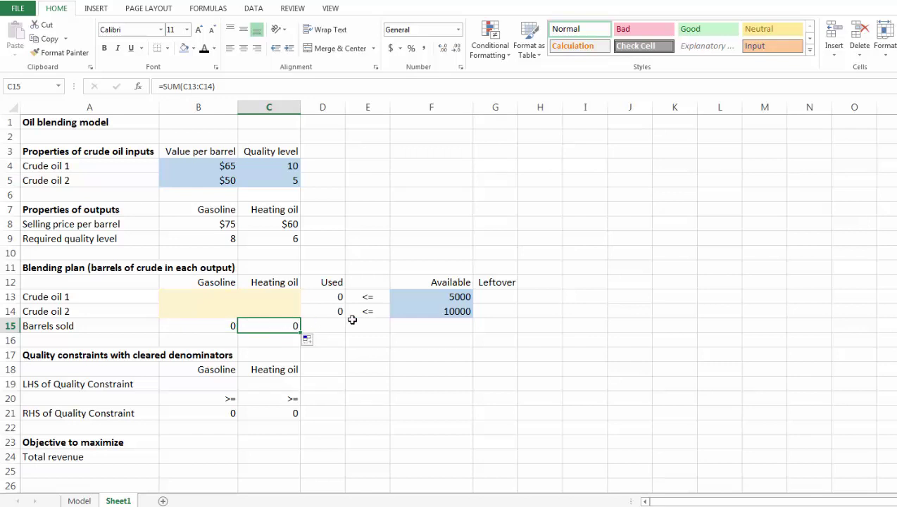
click(496, 295)
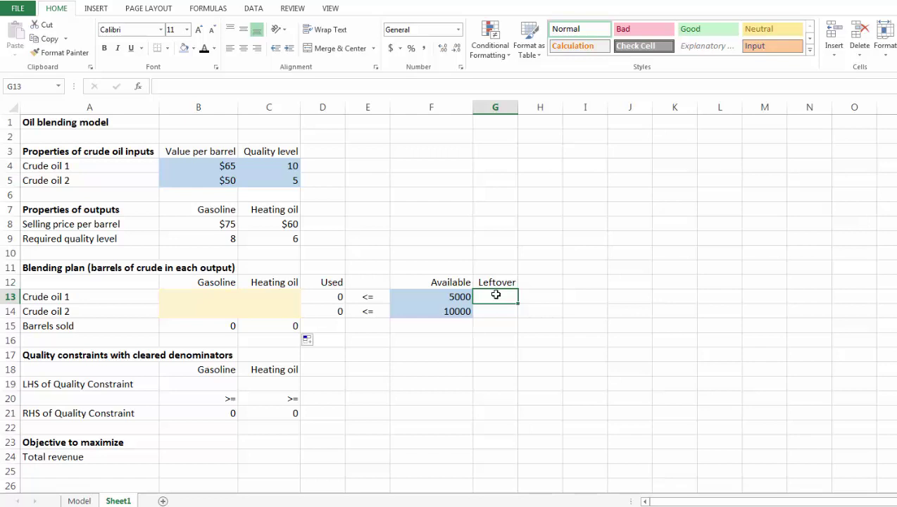
- Enter =F13-D13 in G13 and fill it down to G14, showing 5000 and 10000 leftover
text(=)
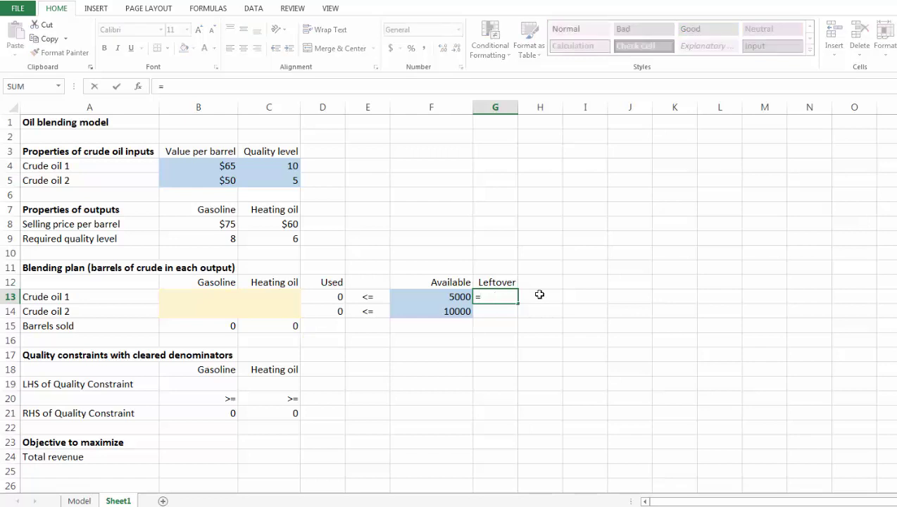
click(433, 295)
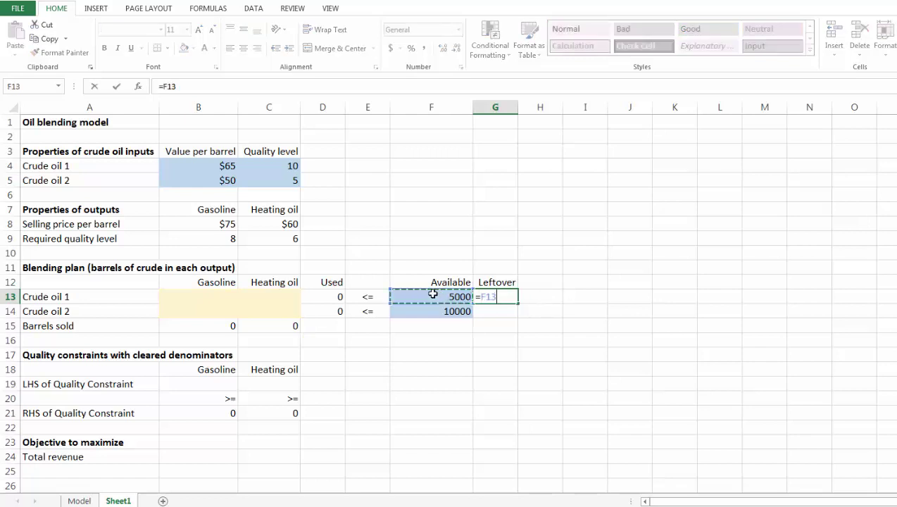
text(-)
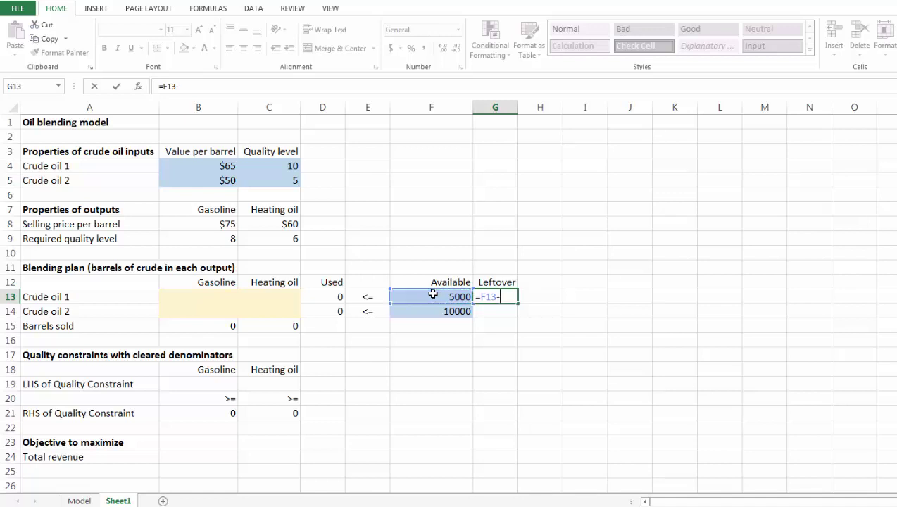
click(316, 297)
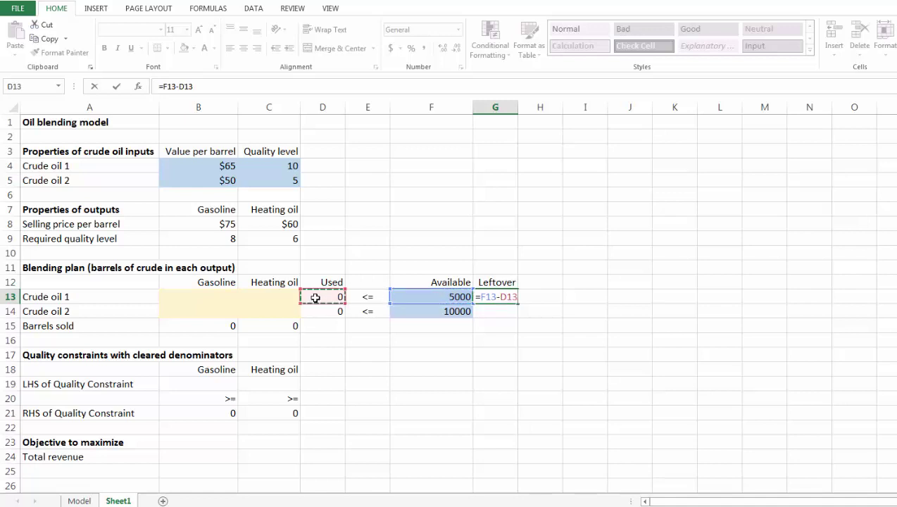
key(Return)
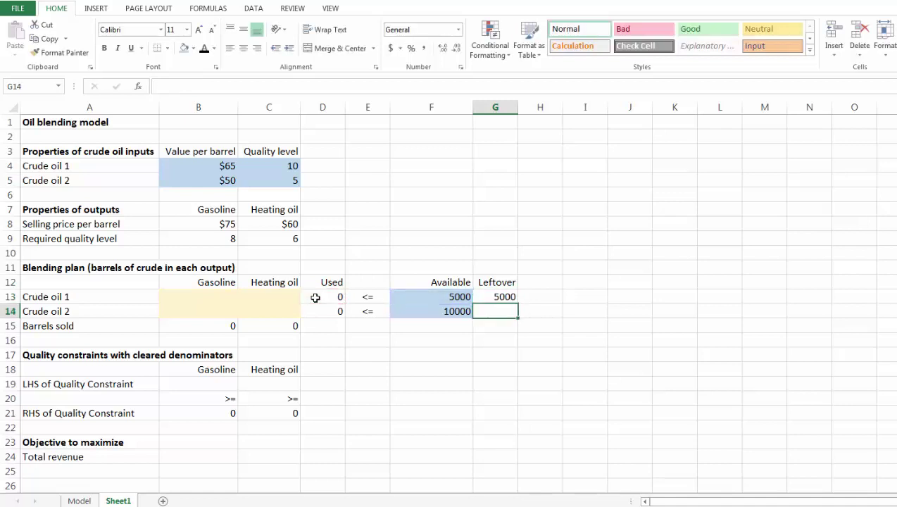
click(507, 299)
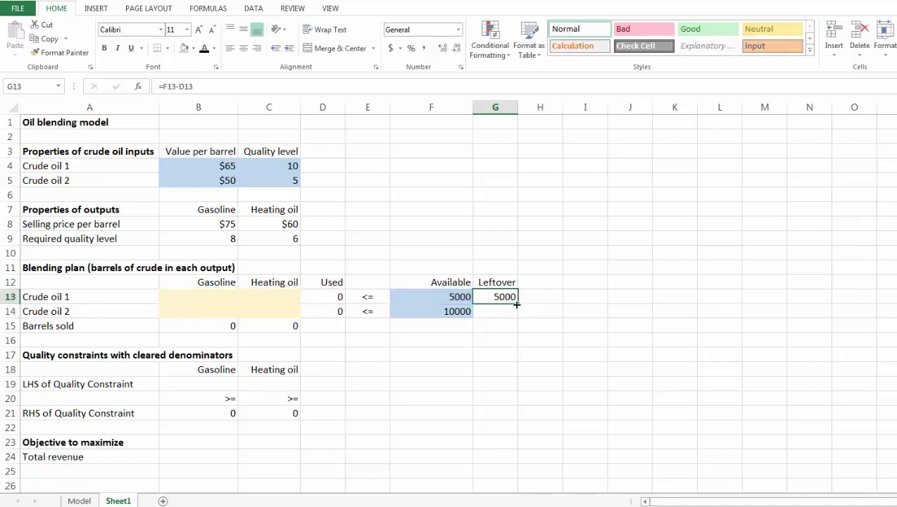
drag(517, 304, 517, 317)
click(474, 329)
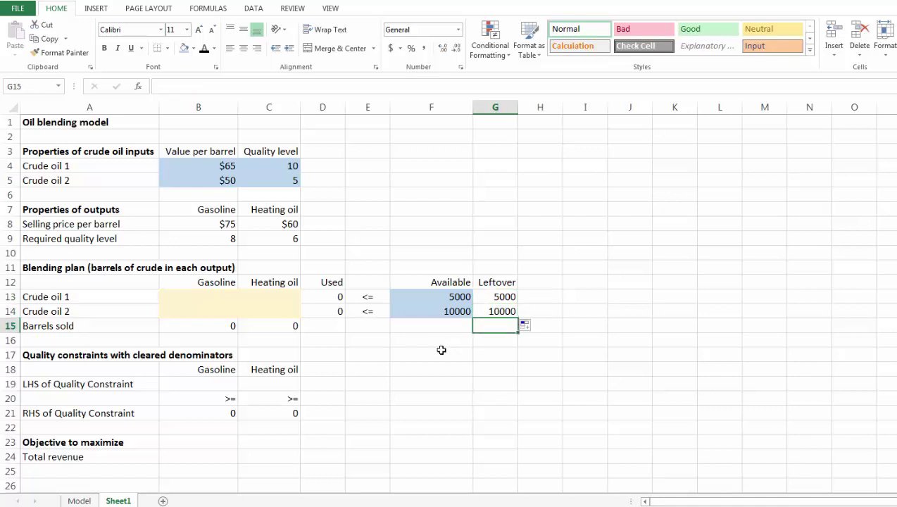
click(168, 385)
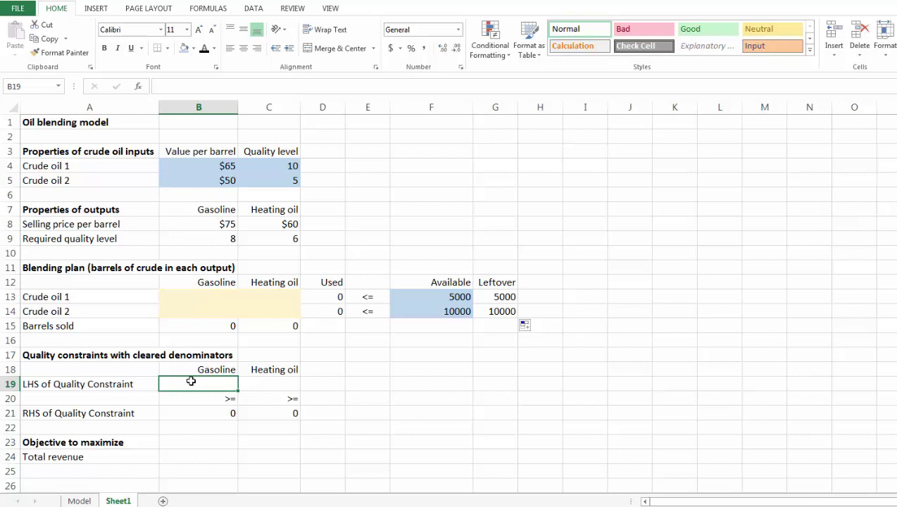
- Begin the Gasoline quality LHS in B19 with ($C$4-B9)*B13
text(=)
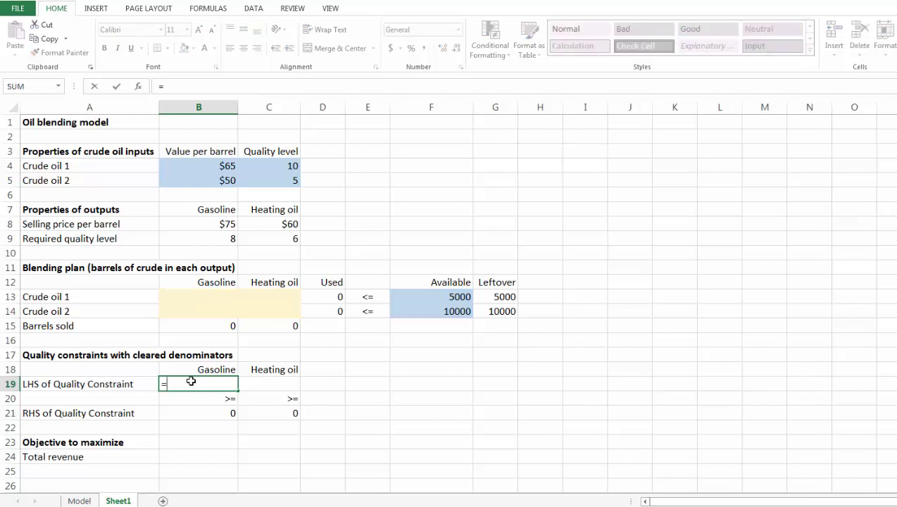
text(()
click(273, 167)
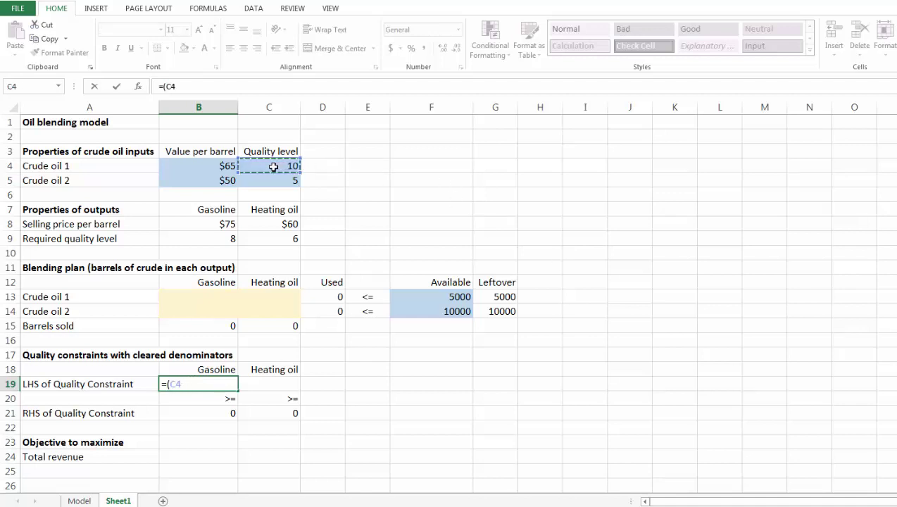
key(F4)
text(-)
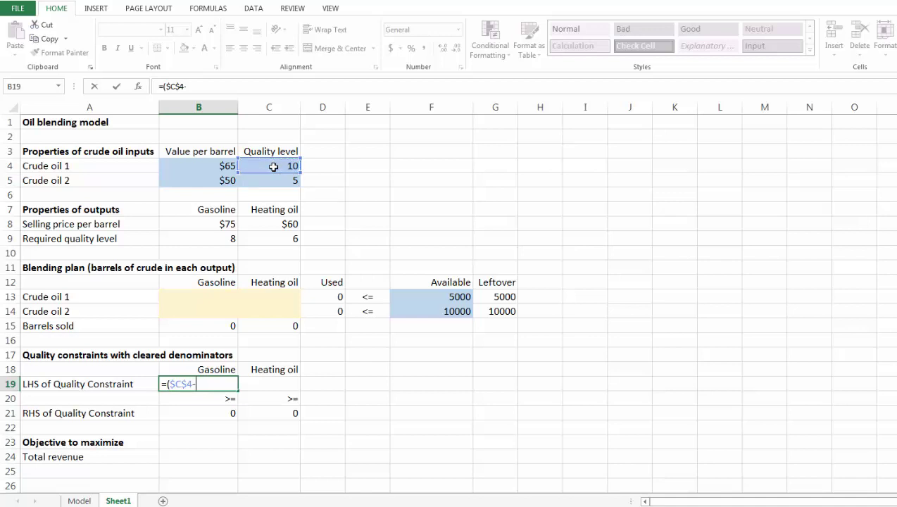
click(221, 239)
text())
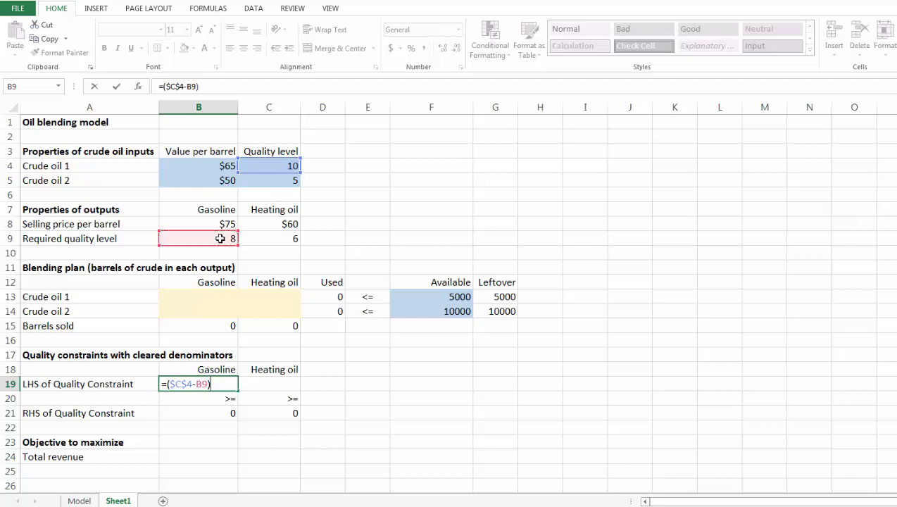
text(*)
click(190, 294)
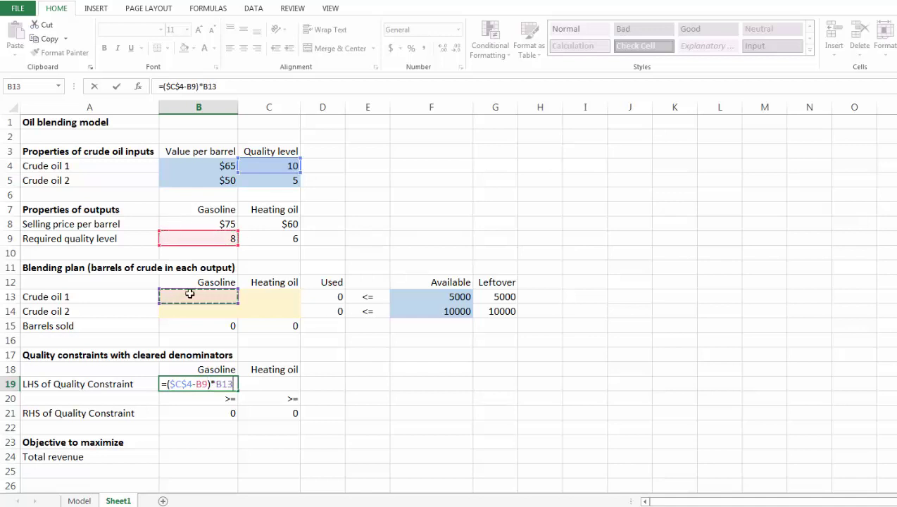
- Complete the B19 formula with +($C$5-B9)*B14 and commit it
text(+()
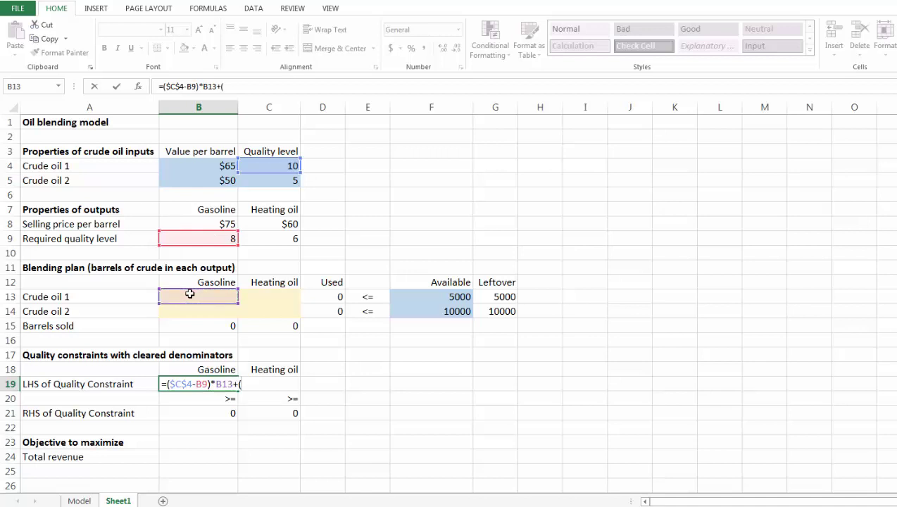
click(284, 180)
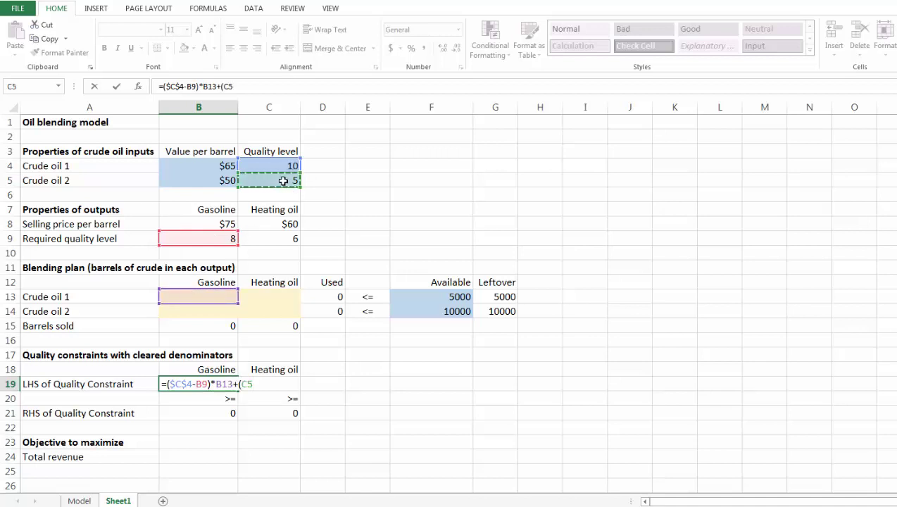
key(F4)
text(-)
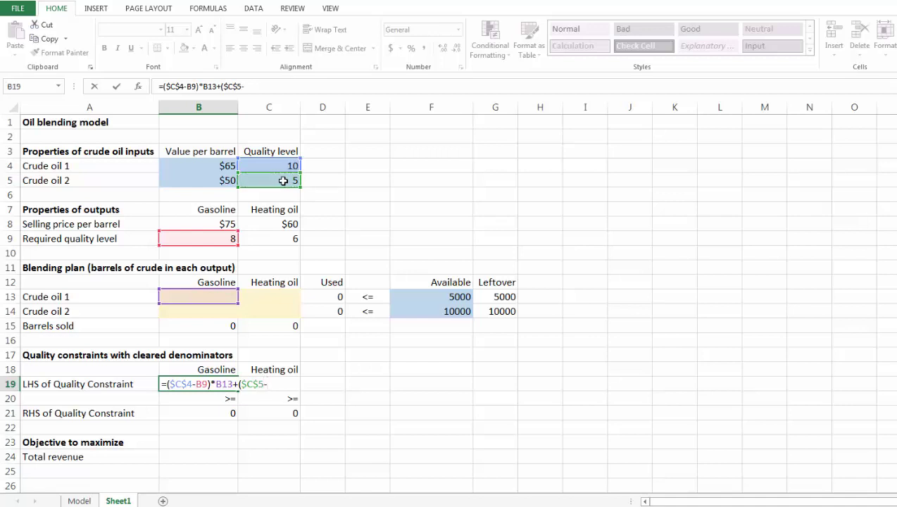
click(207, 241)
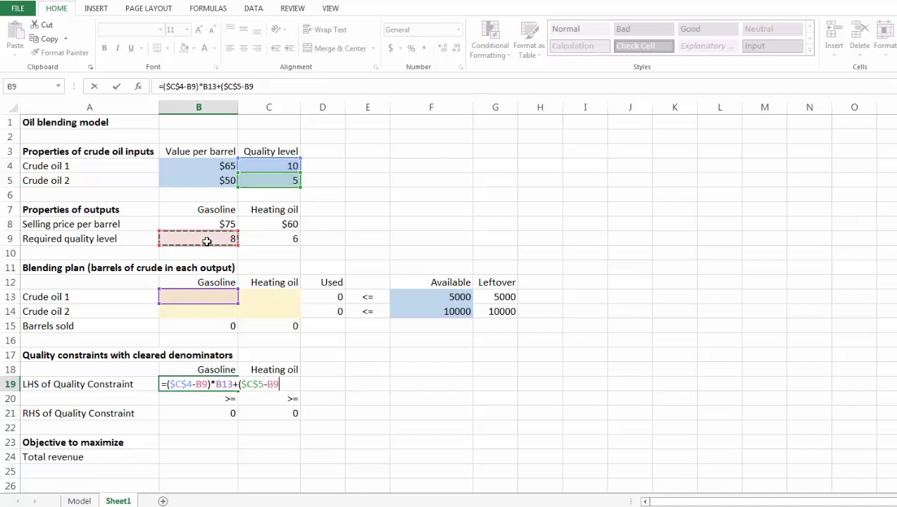
text()*)
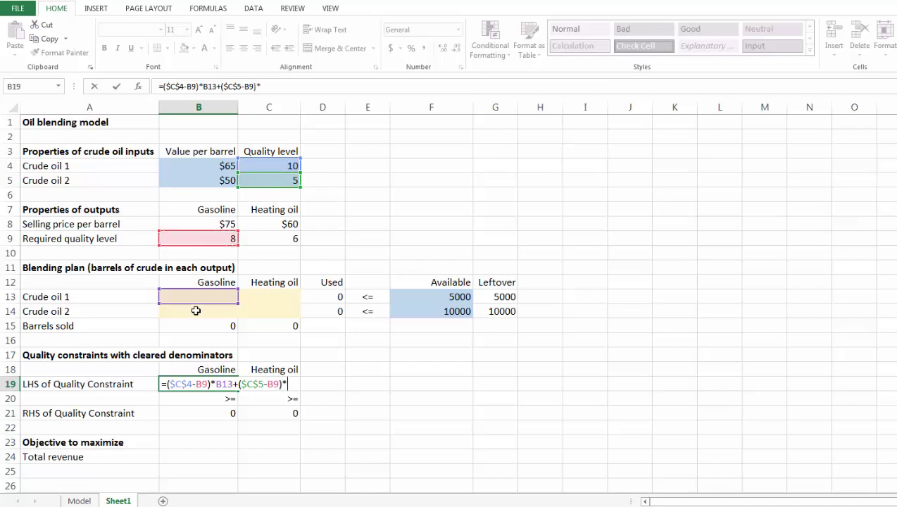
click(197, 310)
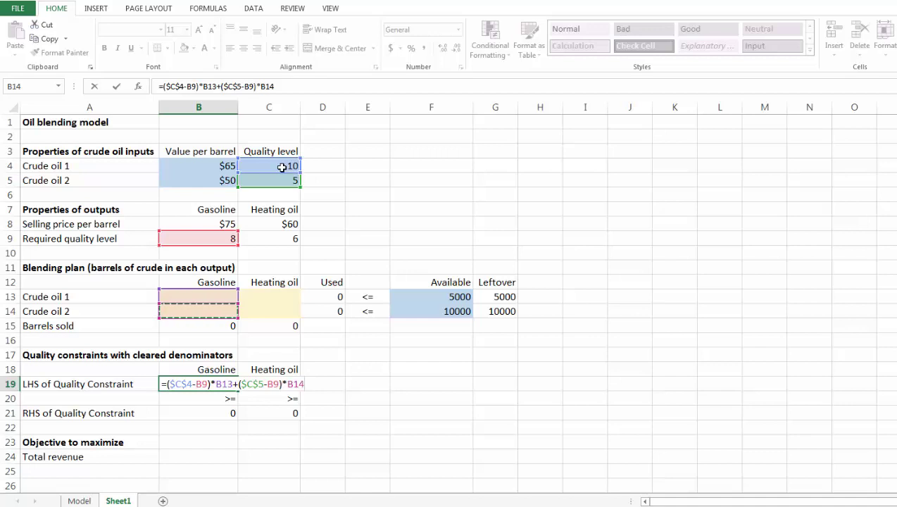
key(Return)
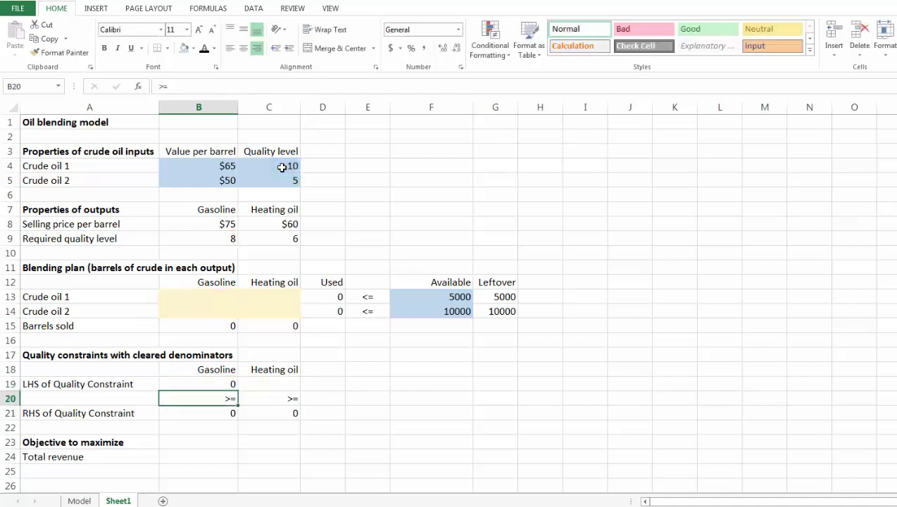
- Copy the quality LHS formula across to C19 for Heating oil
click(219, 384)
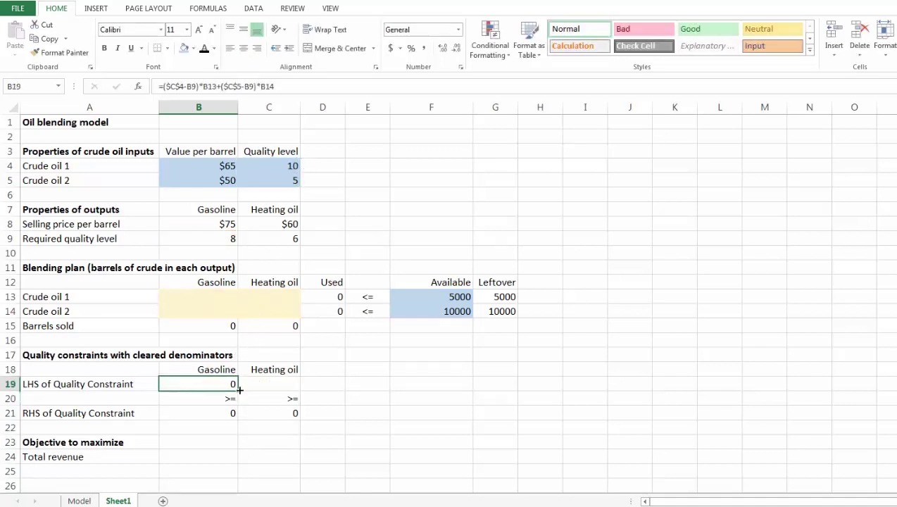
drag(239, 391, 299, 395)
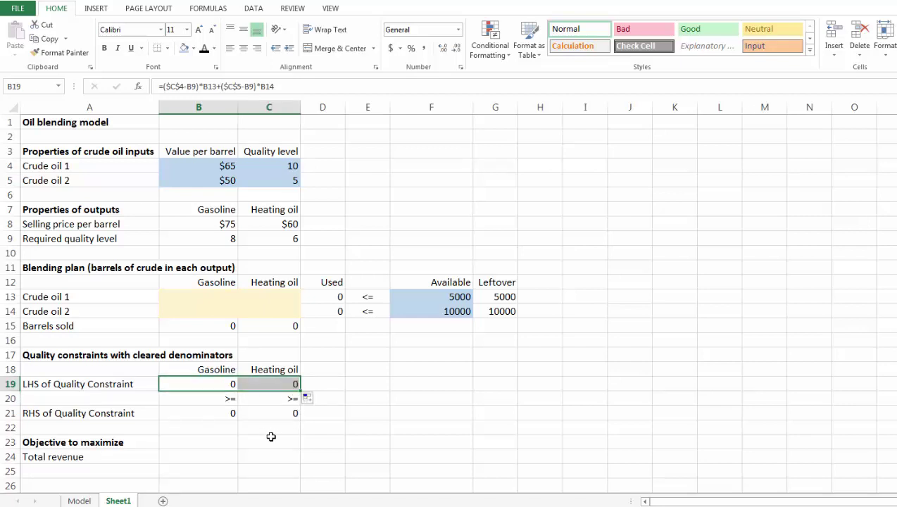
click(286, 432)
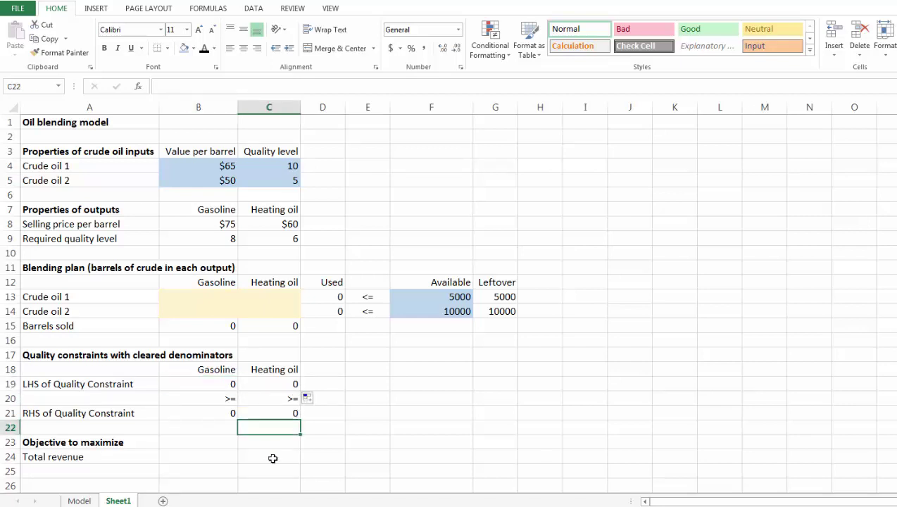
click(190, 458)
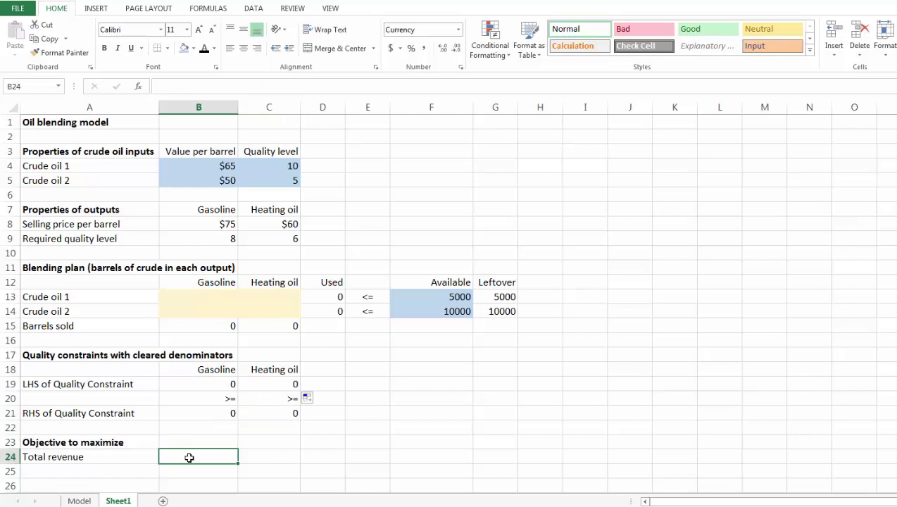
- Start the B24 revenue formula with SUMPRODUCT(B8:C8,B15:C15) for output sales
text(=)
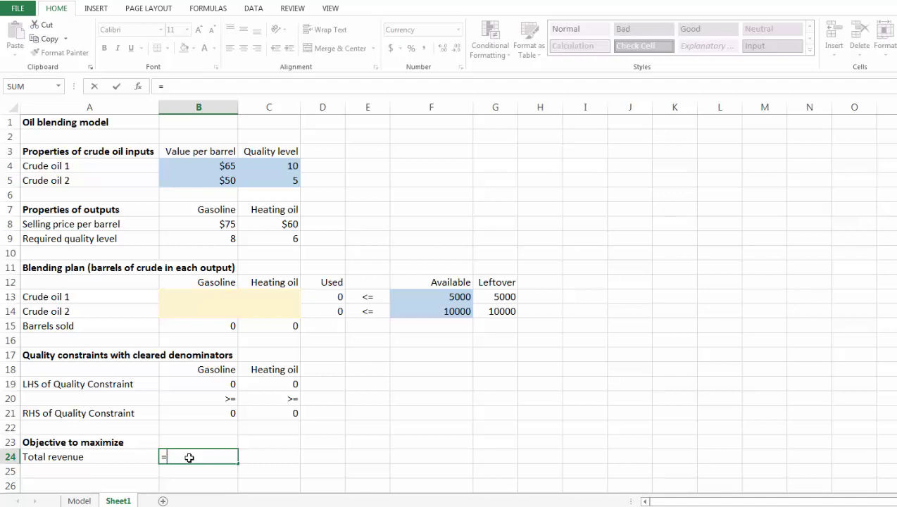
text(sump)
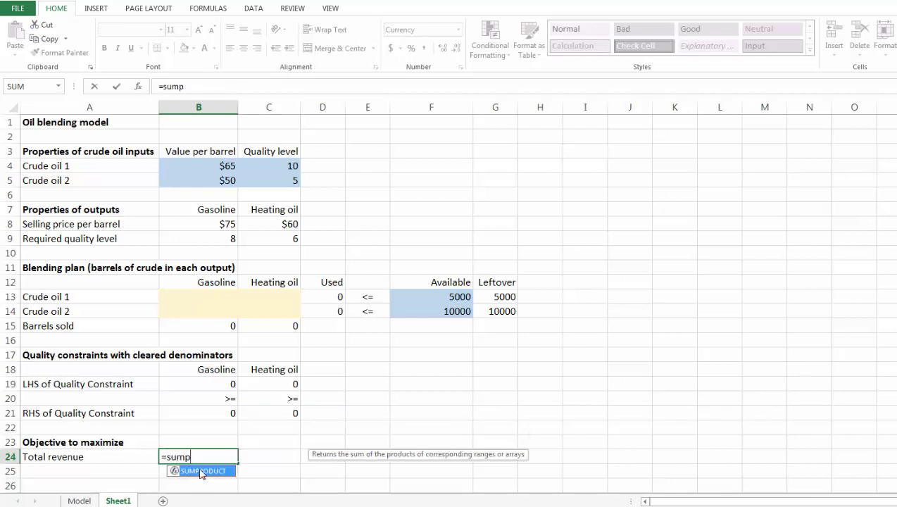
double_click(201, 471)
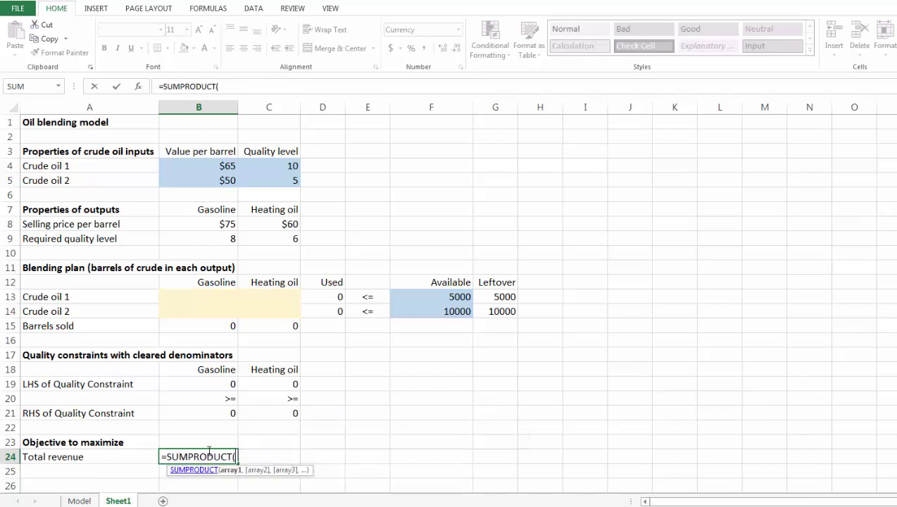
click(211, 224)
drag(241, 222, 273, 220)
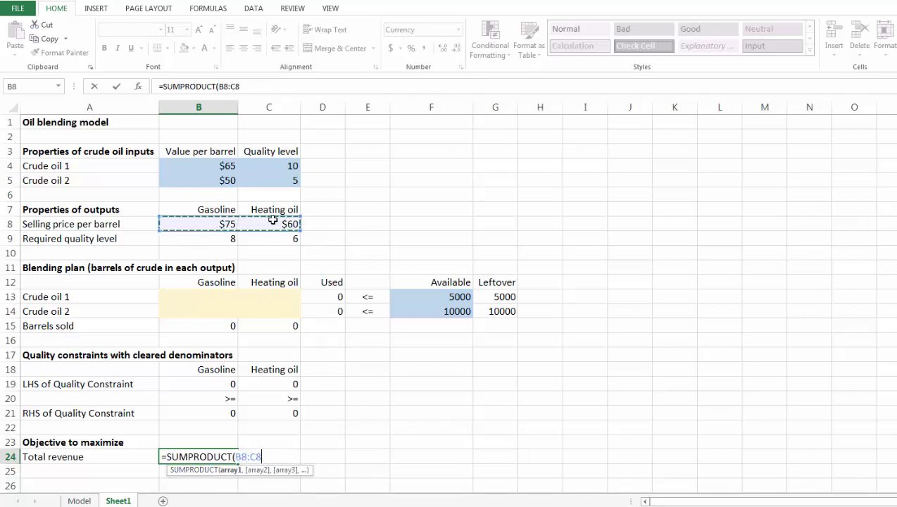
text(,)
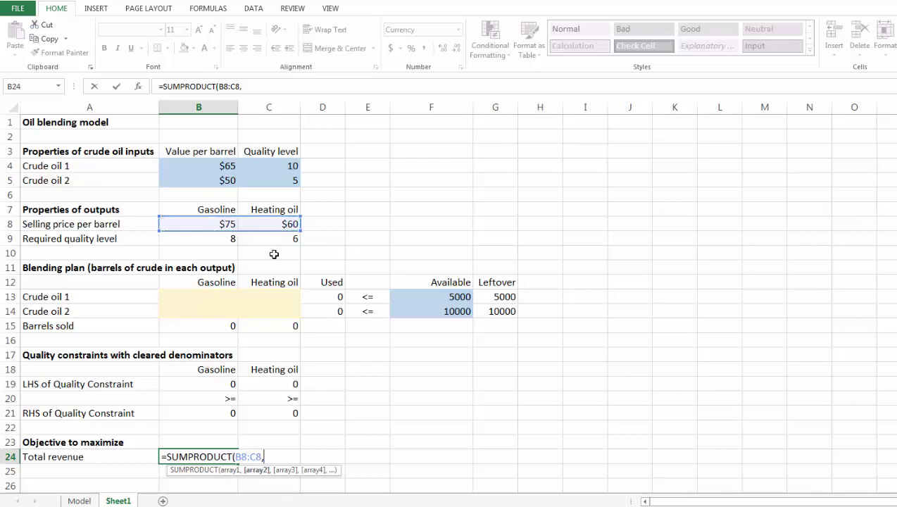
drag(187, 325, 262, 321)
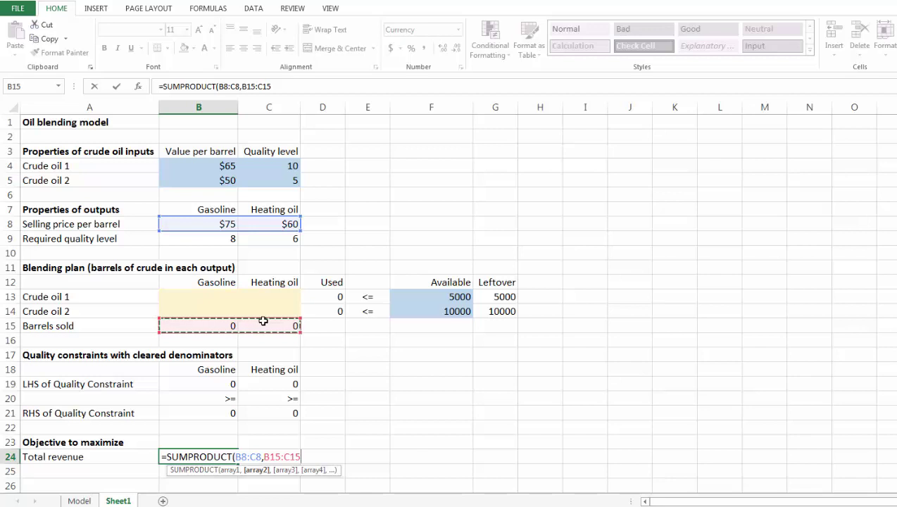
- Add +SUMPRODUCT(B4:B5,G13:G14) for leftover crude value, giving $825,000
text())
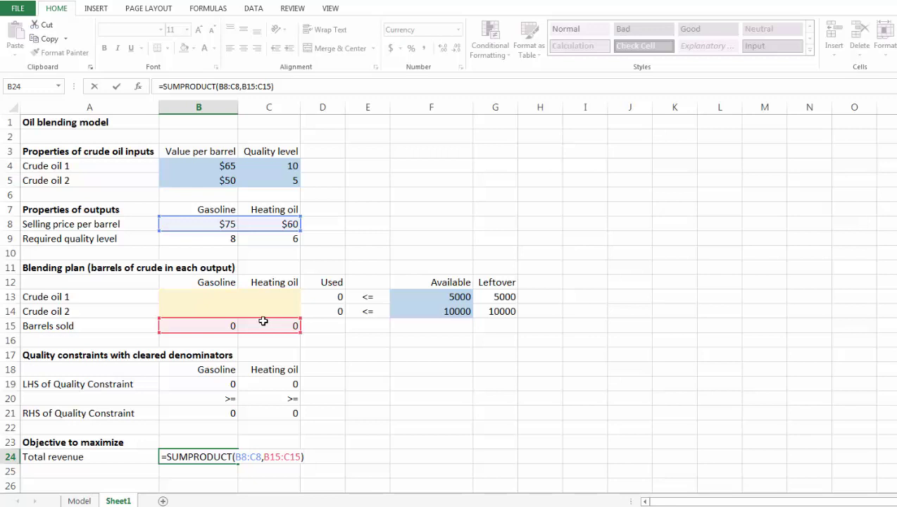
text(+sump)
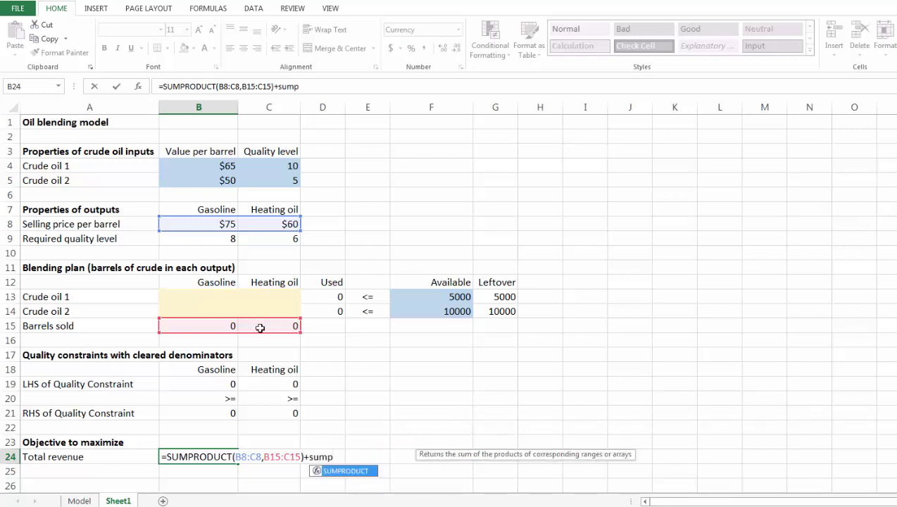
double_click(336, 471)
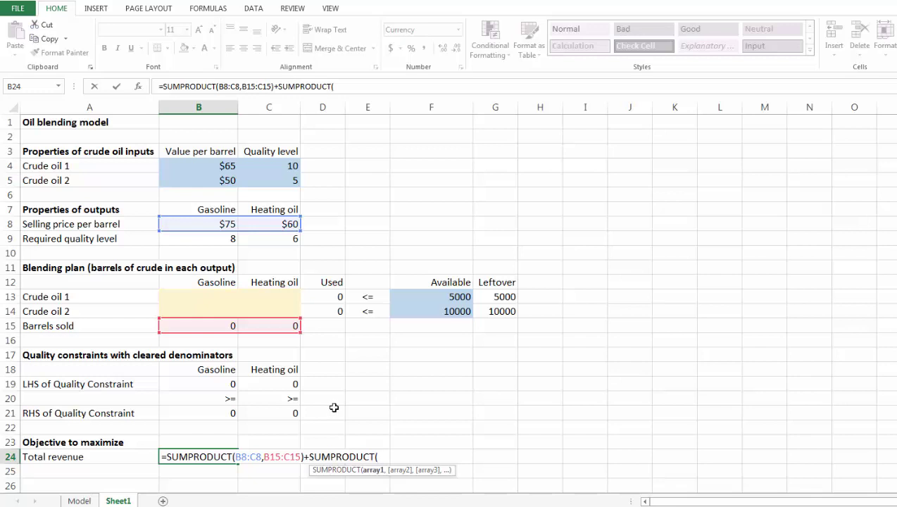
drag(201, 168, 200, 180)
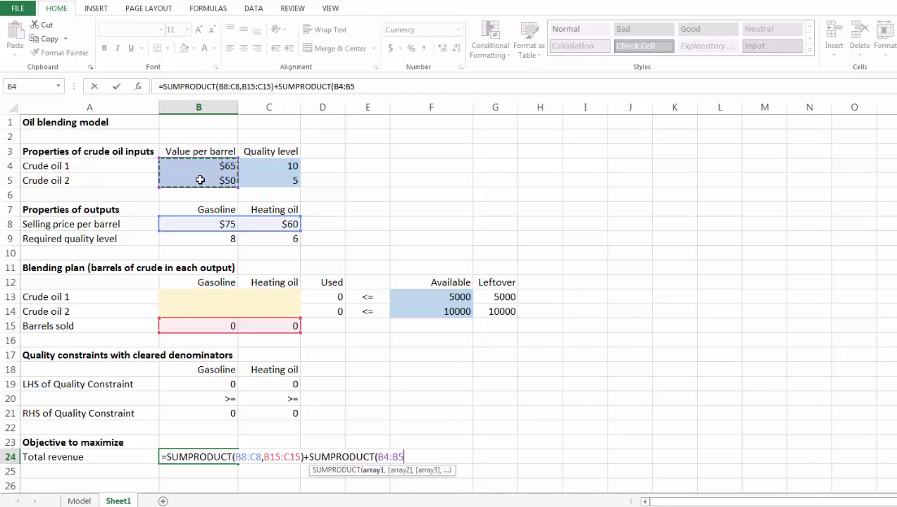
text(,)
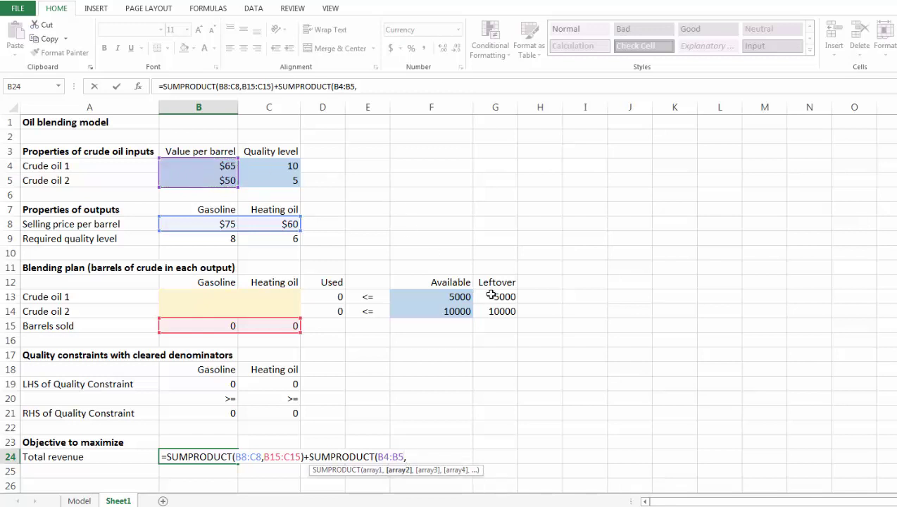
drag(491, 295, 491, 311)
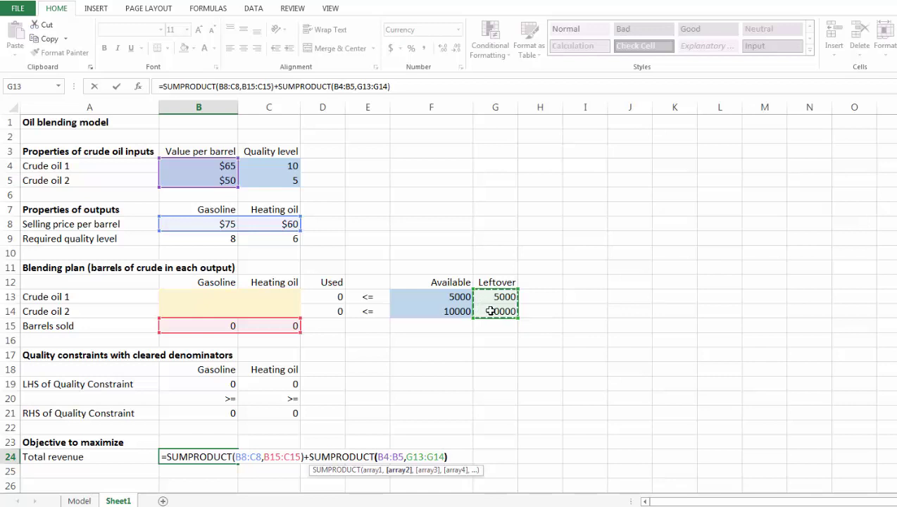
text())
key(Return)
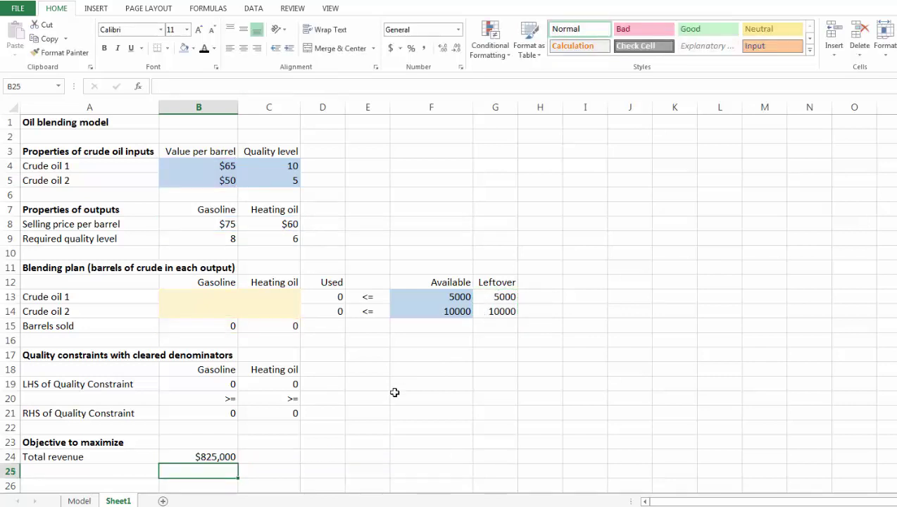
- Review the B24 revenue and B15/C15 barrels-sold formulas, then show the Data ribbon
click(194, 458)
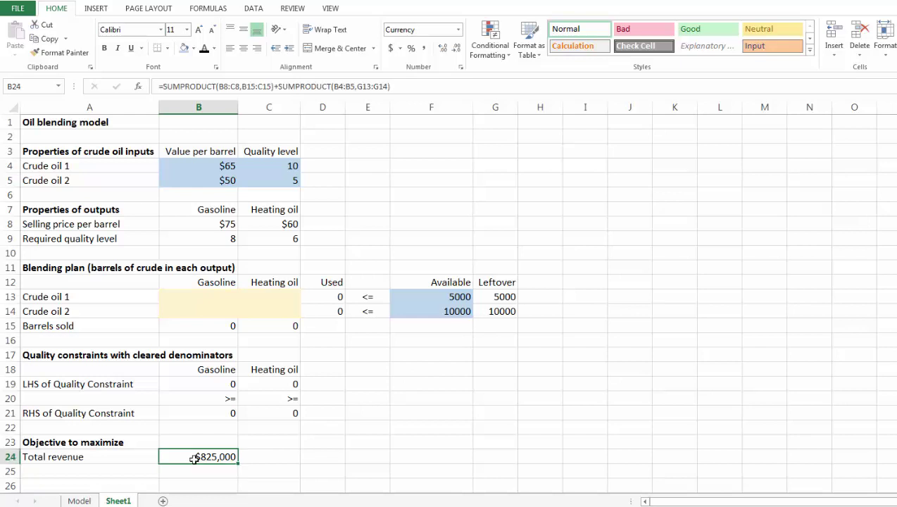
click(226, 327)
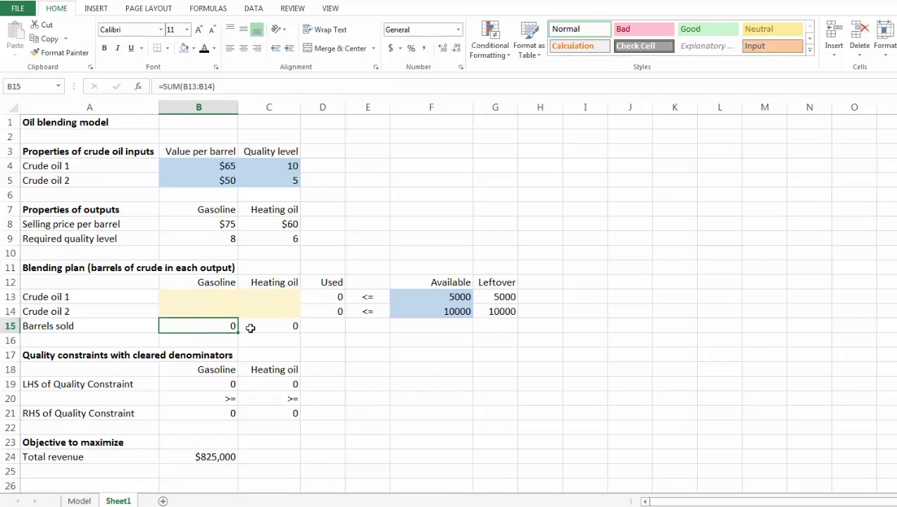
click(256, 327)
click(198, 325)
click(272, 328)
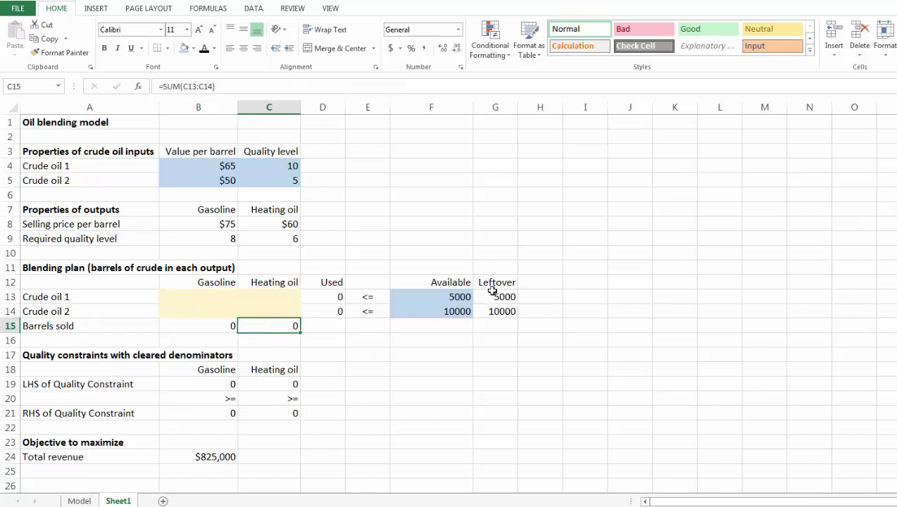
click(187, 457)
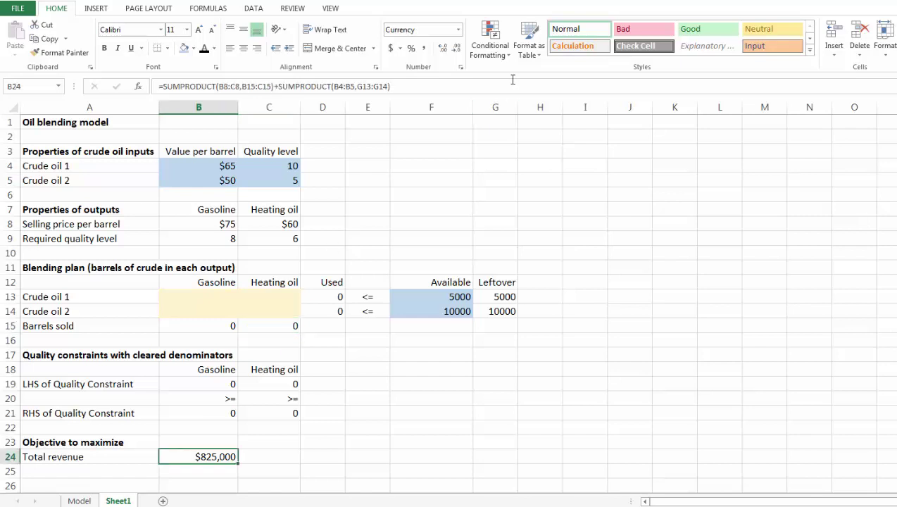
click(252, 8)
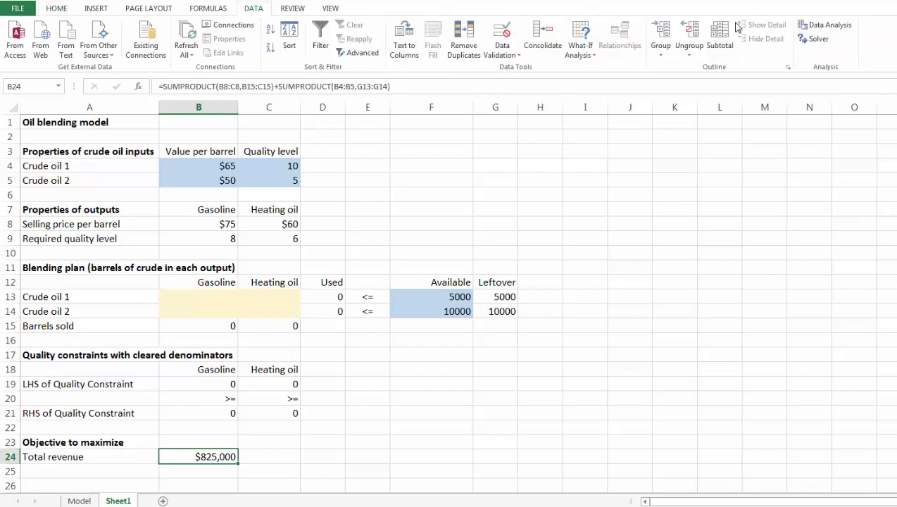
- Set Solver to maximize $B$24 by changing the blending cells B13:C14
click(817, 40)
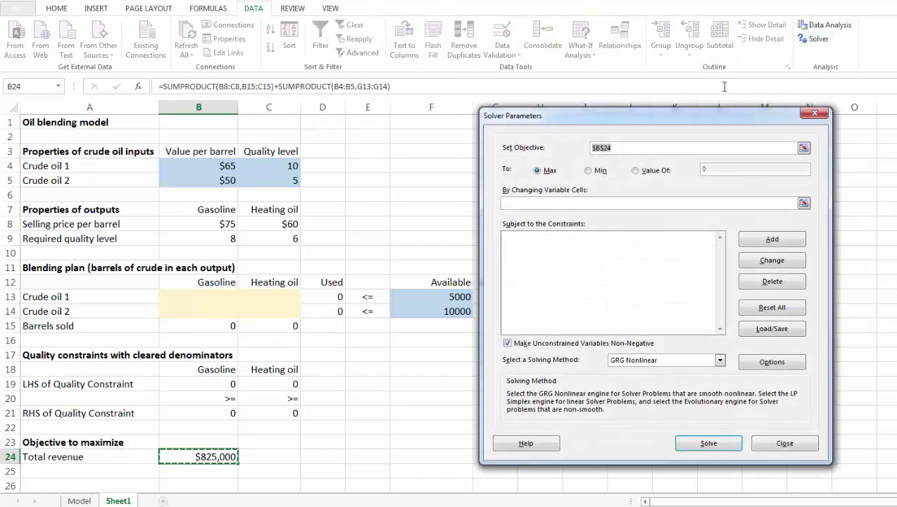
drag(671, 124, 677, 87)
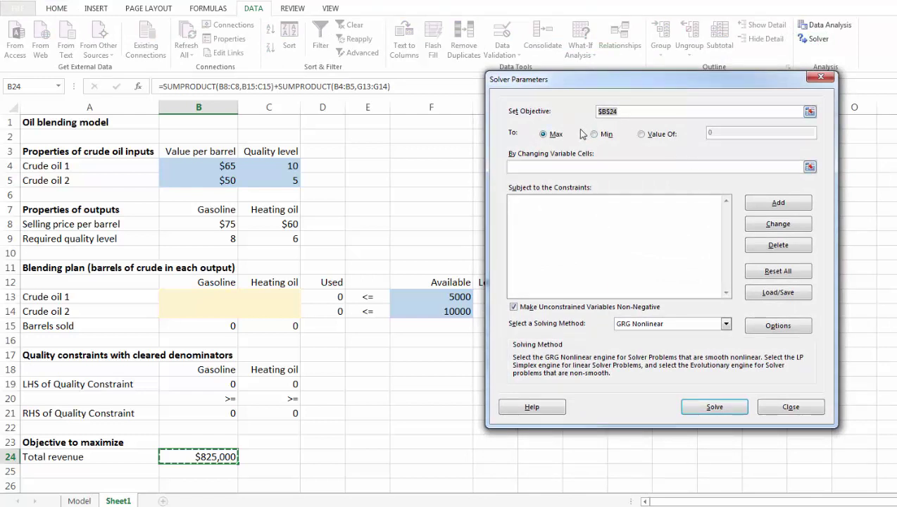
click(544, 136)
click(536, 166)
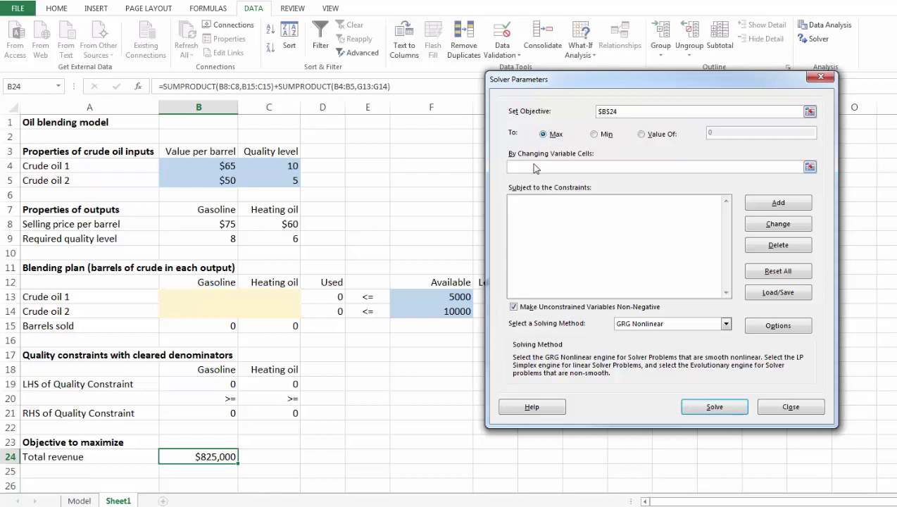
click(188, 296)
drag(188, 296, 272, 314)
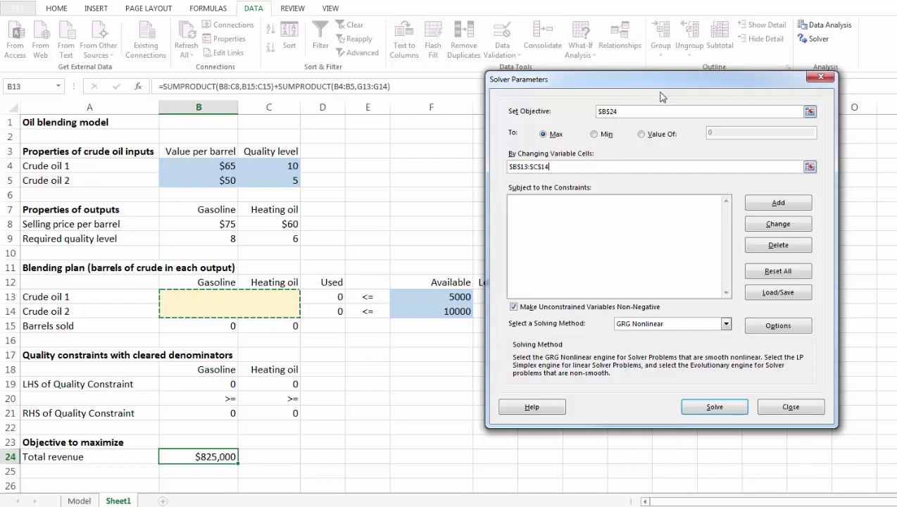
click(782, 204)
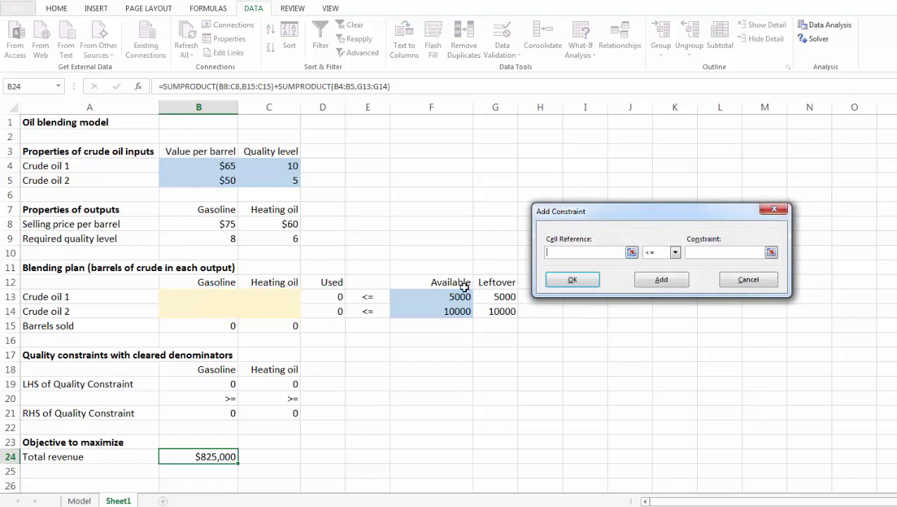
- Add the constraint $D$13:$D$14 <= $F$13:$F$14 for crude availability
drag(328, 296, 323, 313)
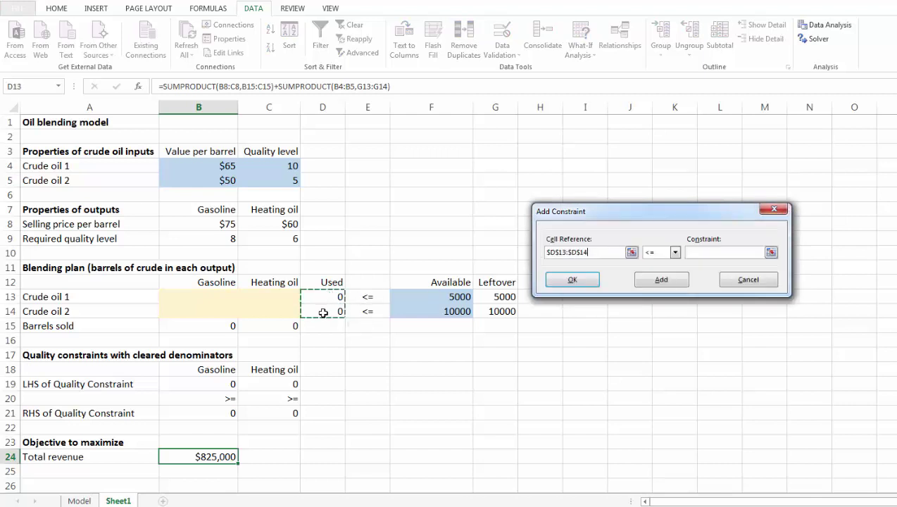
click(704, 251)
drag(427, 295, 423, 311)
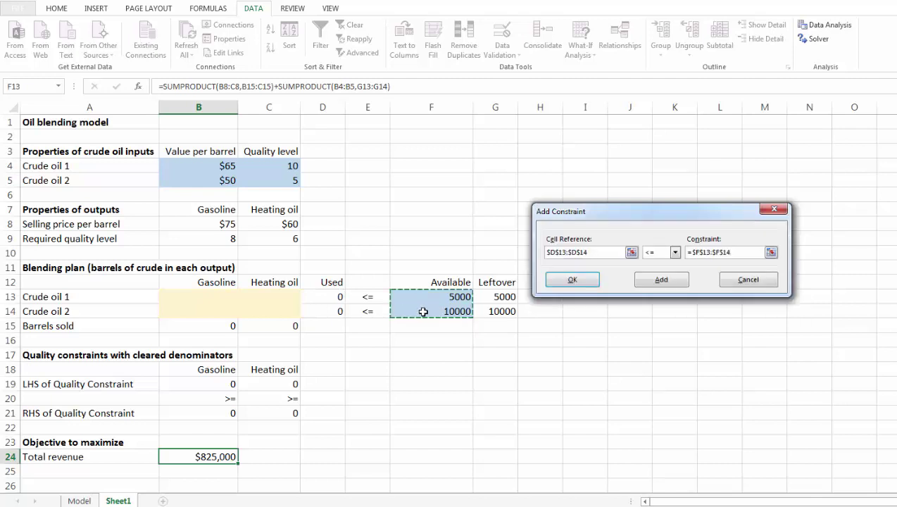
click(662, 283)
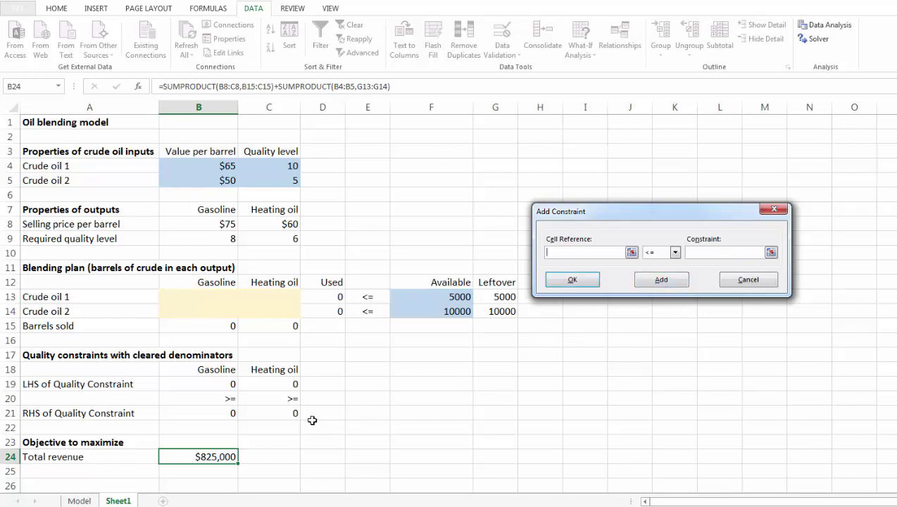
- Add the quality constraint $B$19:$C$19 >= $B$21:$C$21
drag(184, 384, 260, 386)
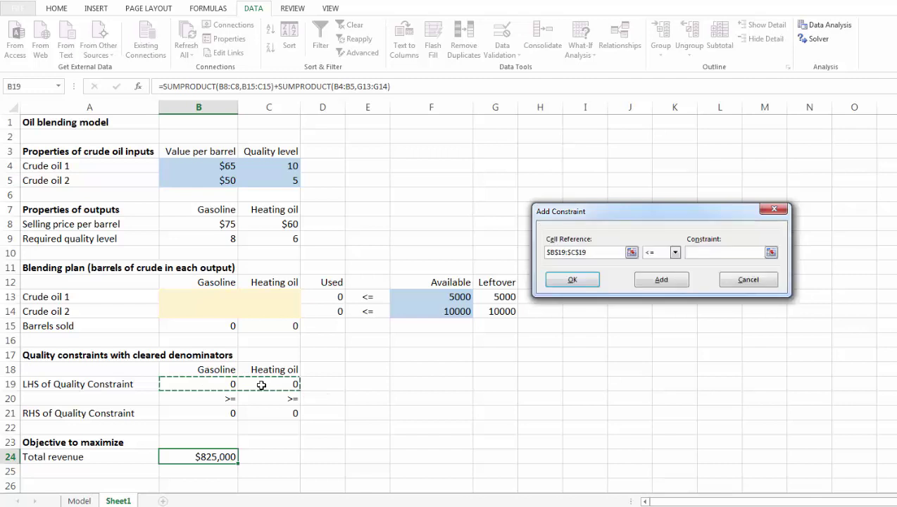
click(675, 252)
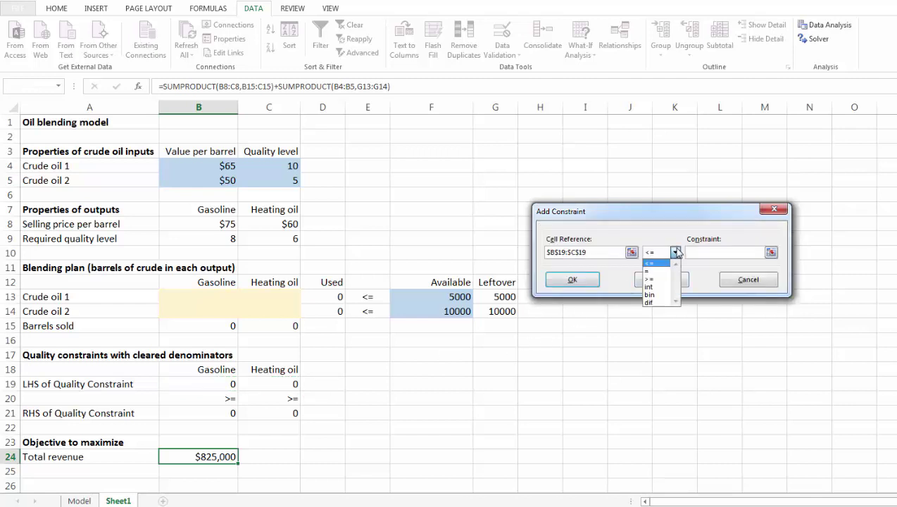
click(664, 279)
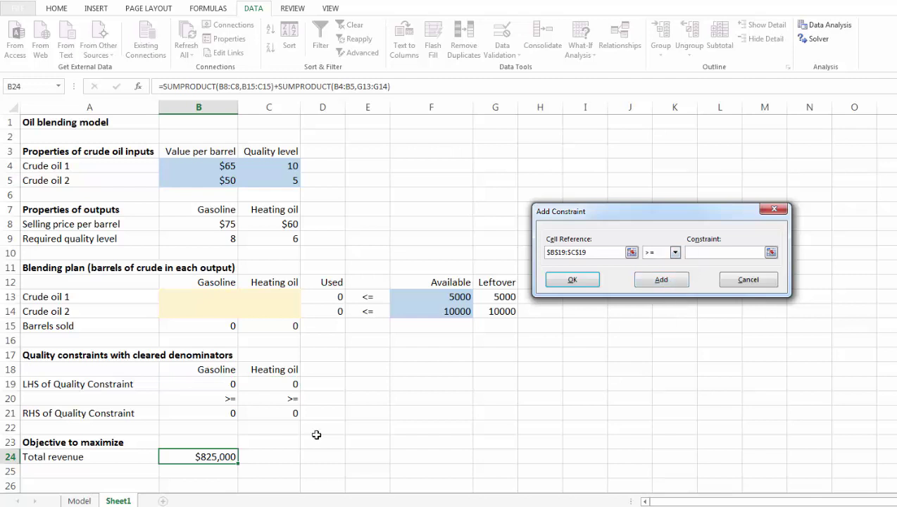
drag(196, 414, 275, 418)
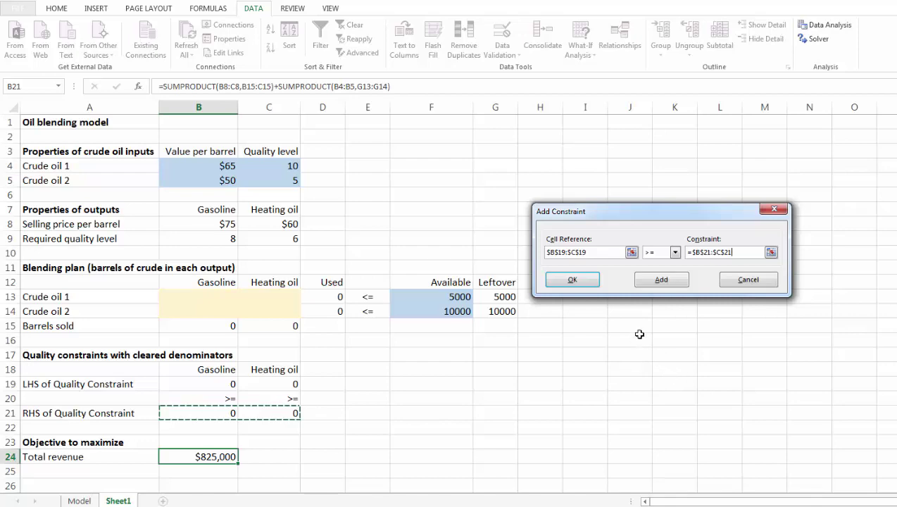
click(569, 281)
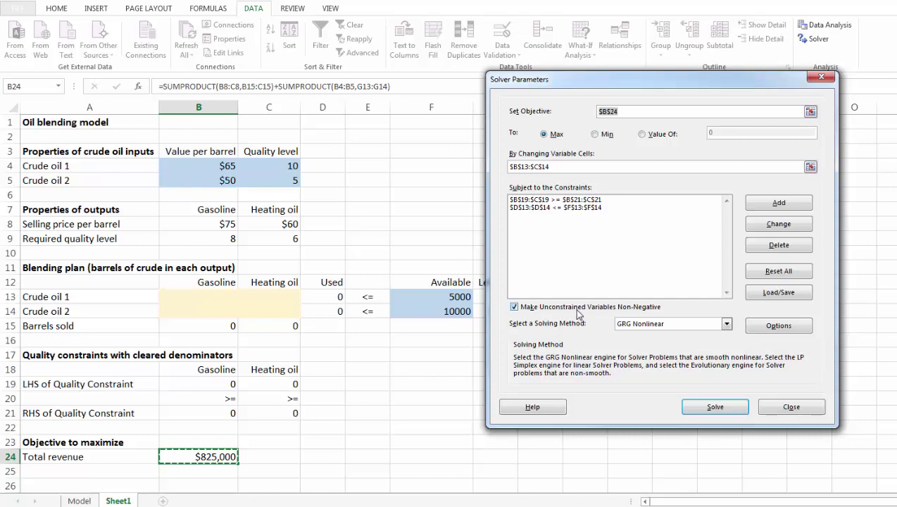
- Choose the Simplex LP solving method and run Solver
click(726, 324)
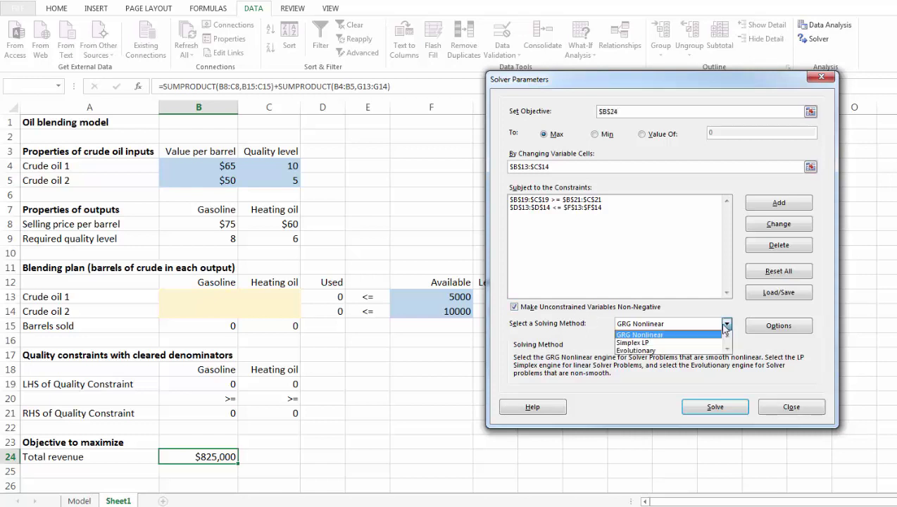
click(697, 344)
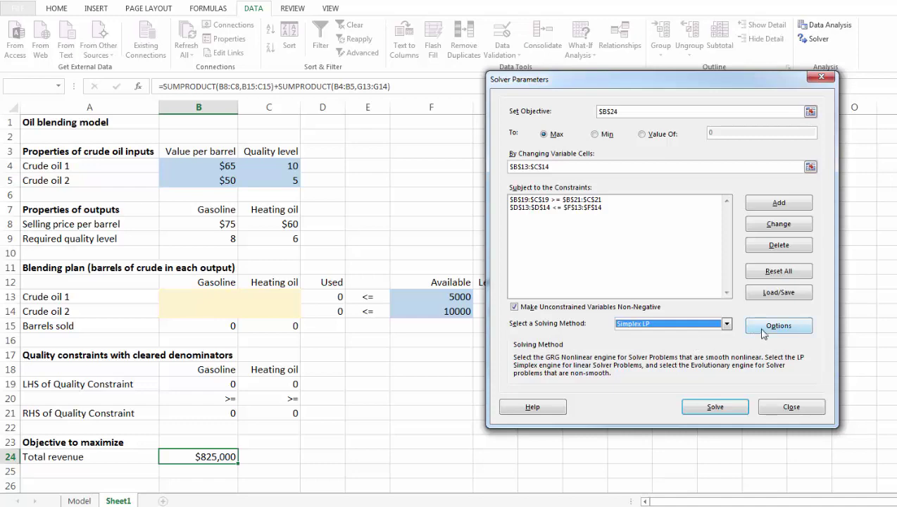
click(714, 408)
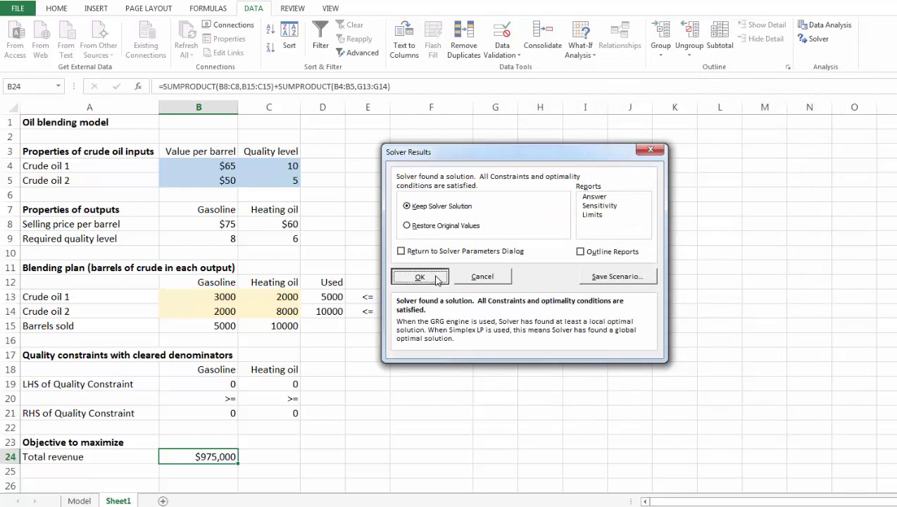
- Keep Solver's solution and review the blending plan of 3000/2000 and 2000/8000 barrels
click(420, 277)
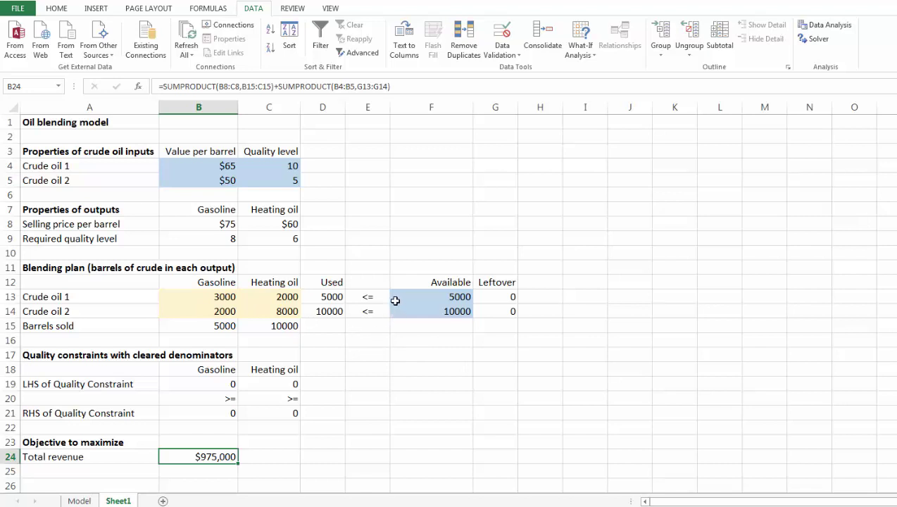
click(413, 316)
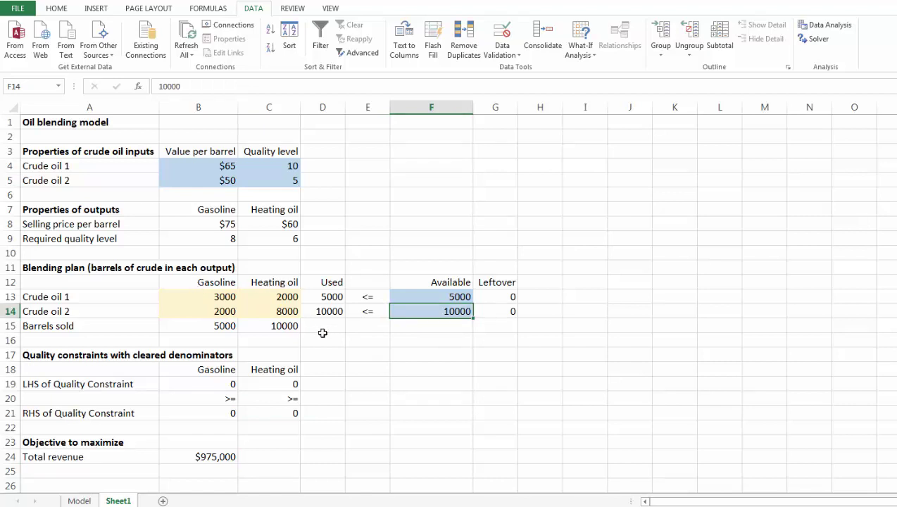
click(360, 337)
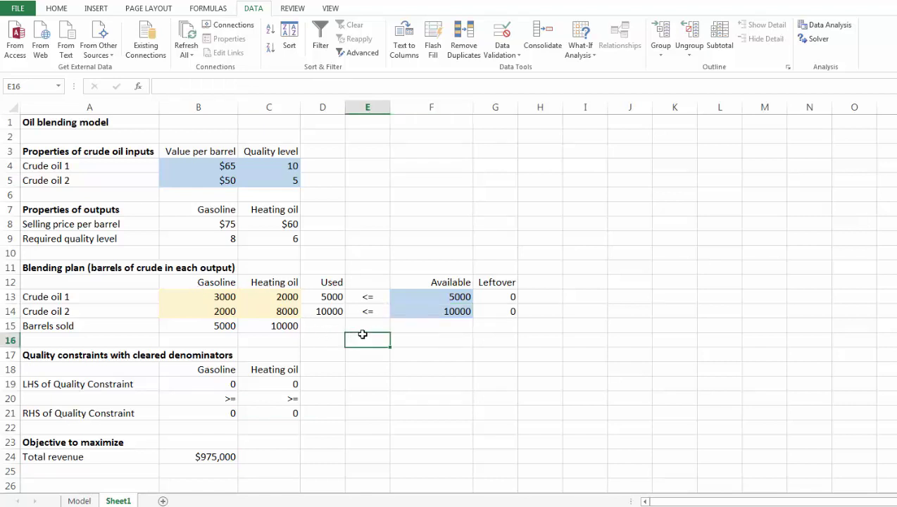
click(181, 296)
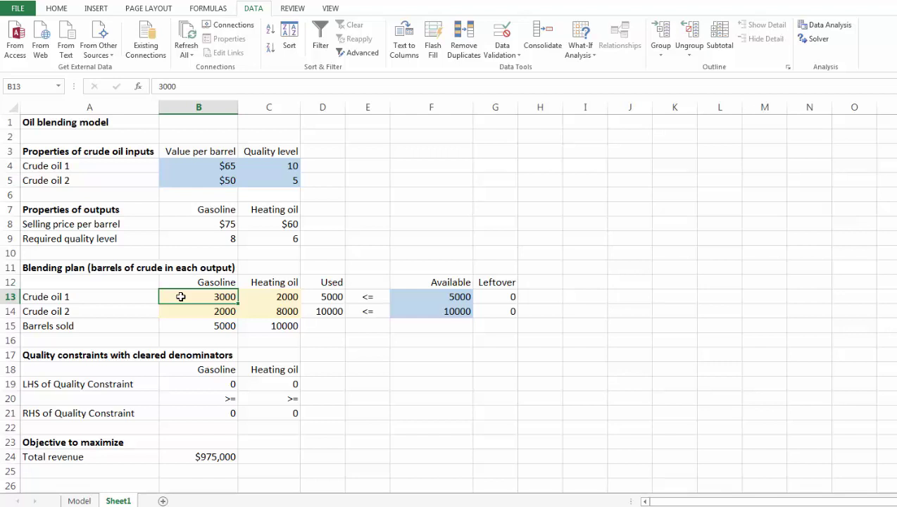
click(188, 313)
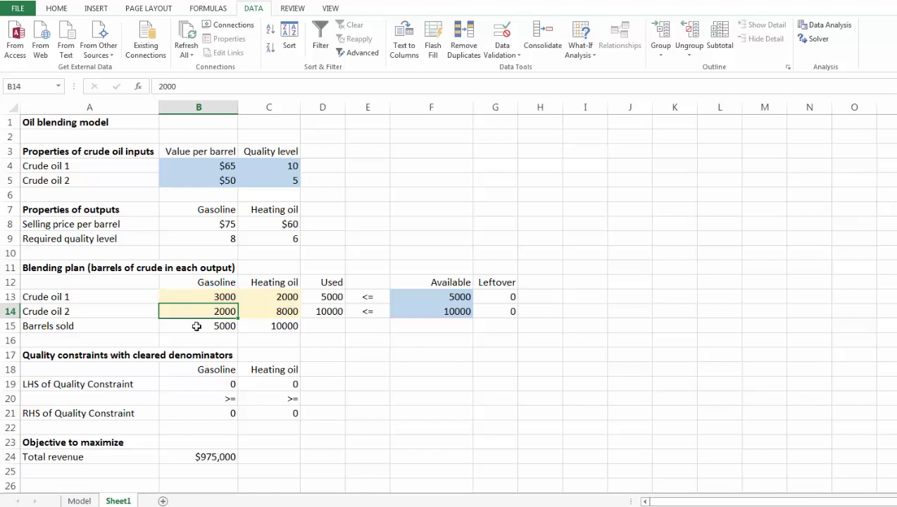
- Check 5000 and 10000 barrels sold, zero leftover crude, and $975,000 total revenue
click(192, 329)
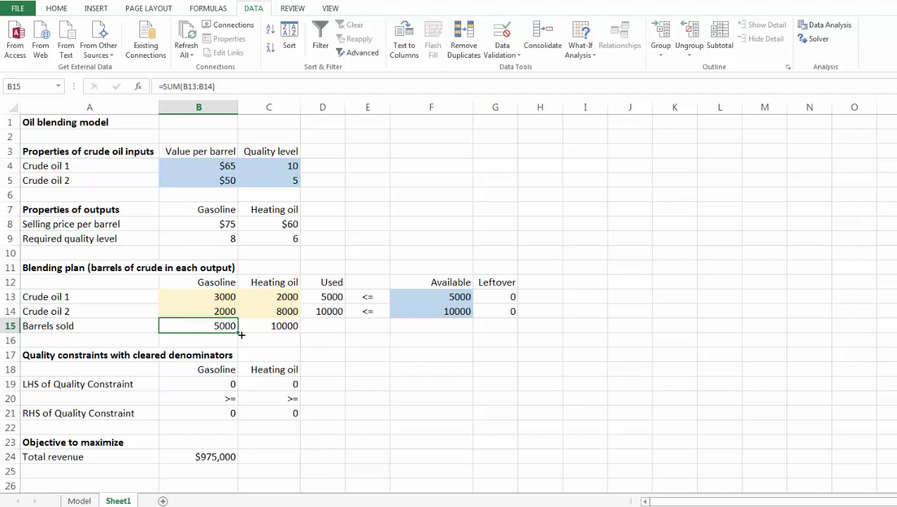
click(266, 329)
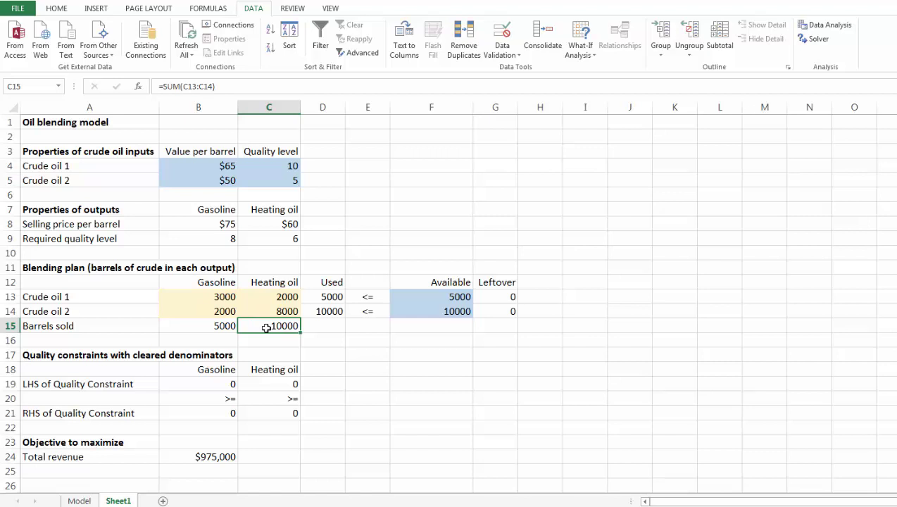
click(501, 299)
click(500, 314)
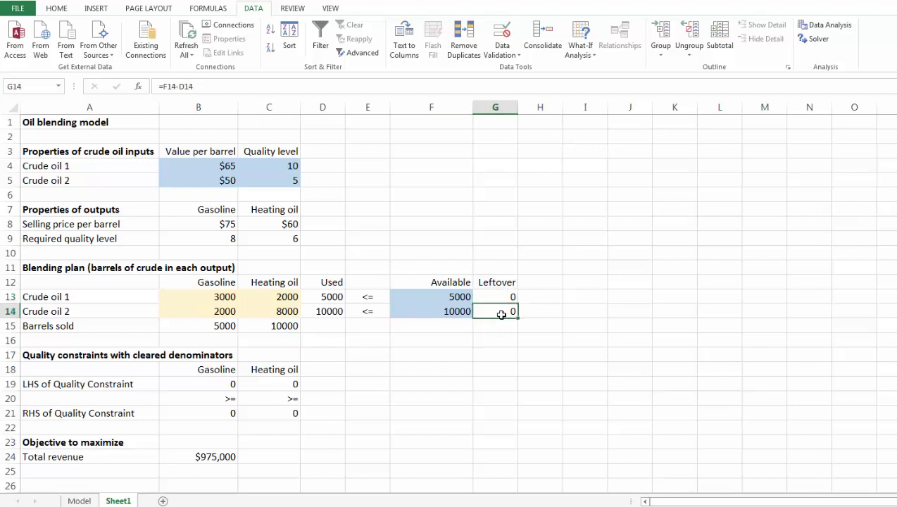
click(465, 328)
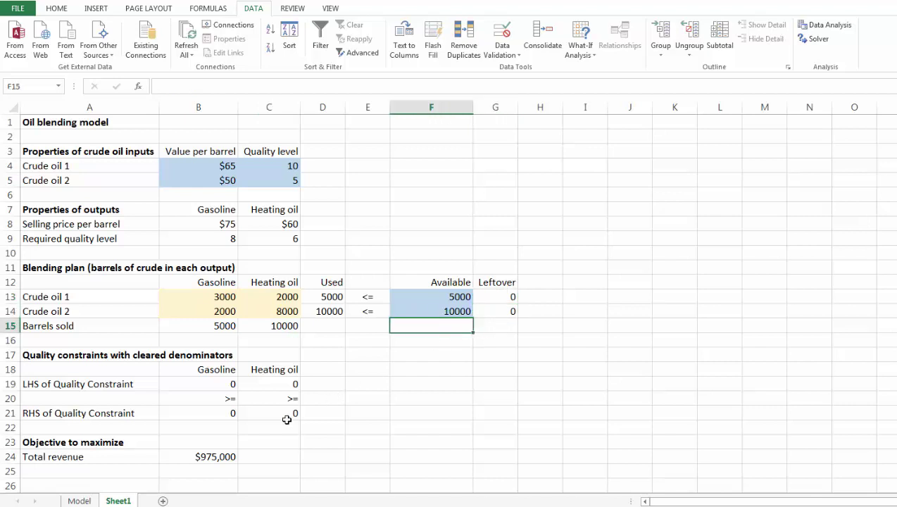
click(178, 456)
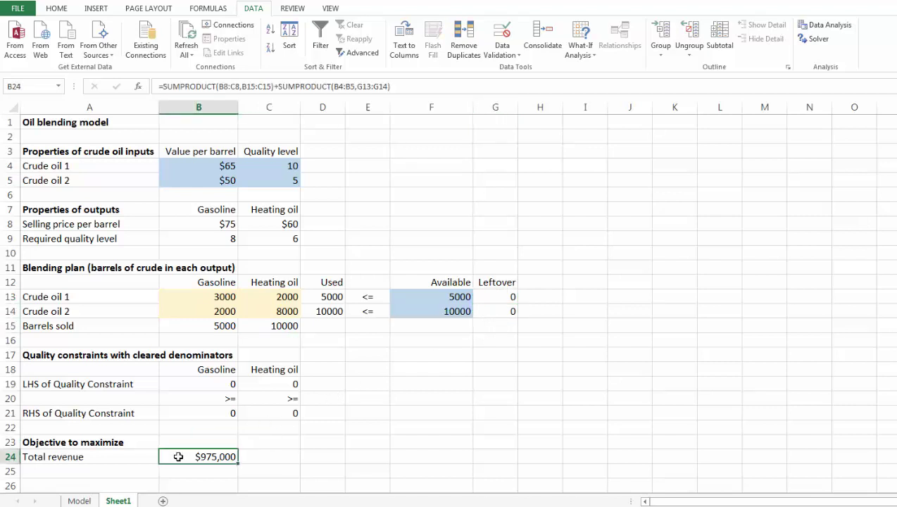